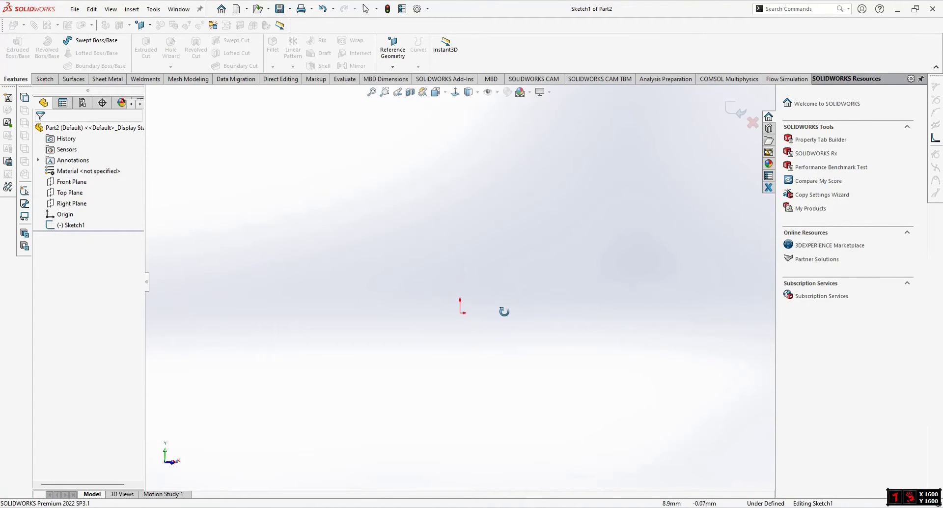
Step: Select the Front, Top and Right planes together and show them in an isometric view
{"action": "left_click", "coordinate": [84, 204]}
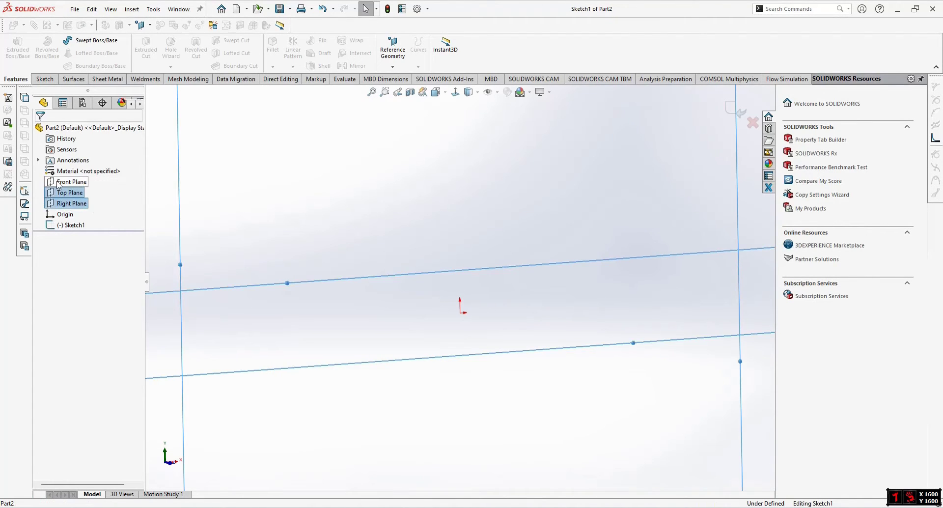
{"action": "left_click", "coordinate": [69, 182], "text": "ctrl"}
{"action": "key", "text": "ctrl+7"}
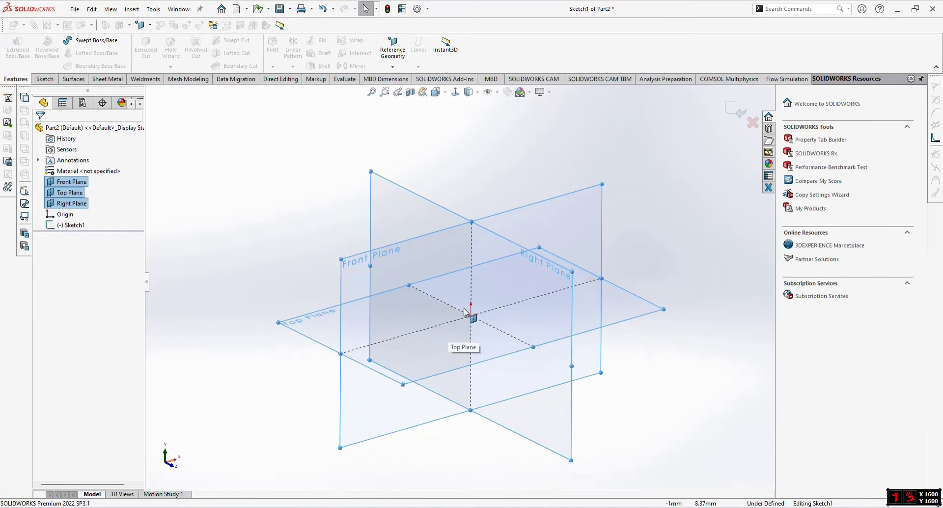
{"action": "middle_click_drag", "start_coordinate": [473, 306], "coordinate": [520, 288]}
{"action": "key", "text": "ctrl+7"}
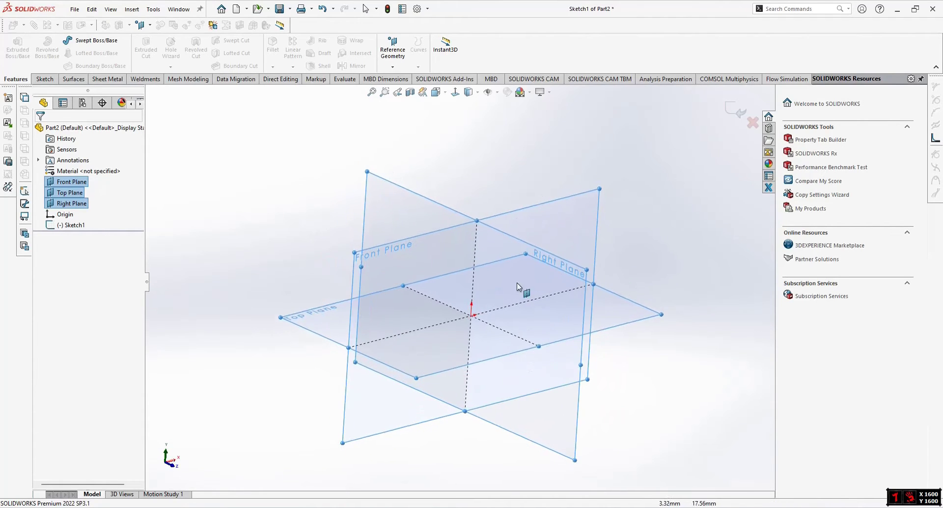
Step: Clear the plane selection and change the viewport background to a plain white scene
{"action": "left_click", "coordinate": [282, 196]}
{"action": "middle_click_drag", "start_coordinate": [447, 252], "coordinate": [436, 270]}
{"action": "left_click", "coordinate": [520, 91]}
{"action": "left_click", "coordinate": [535, 118]}
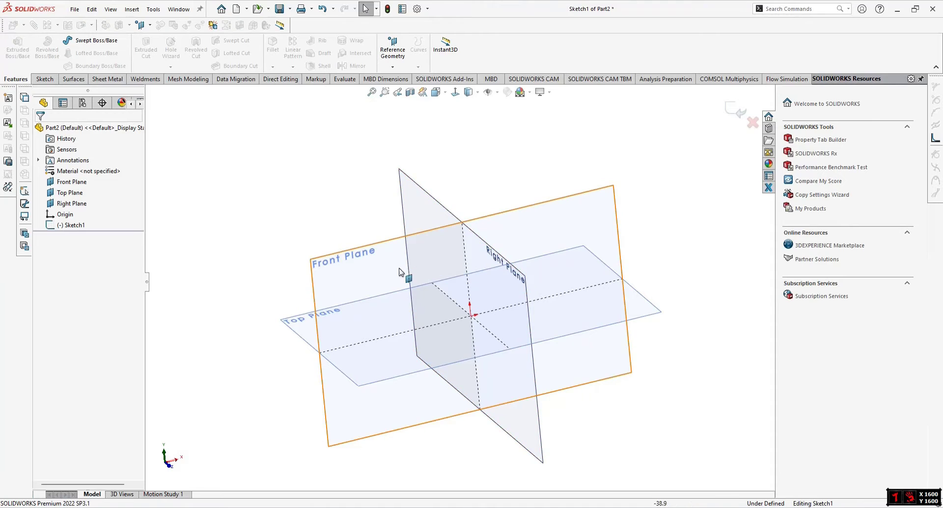
{"action": "middle_click_drag", "start_coordinate": [400, 272], "coordinate": [346, 272]}
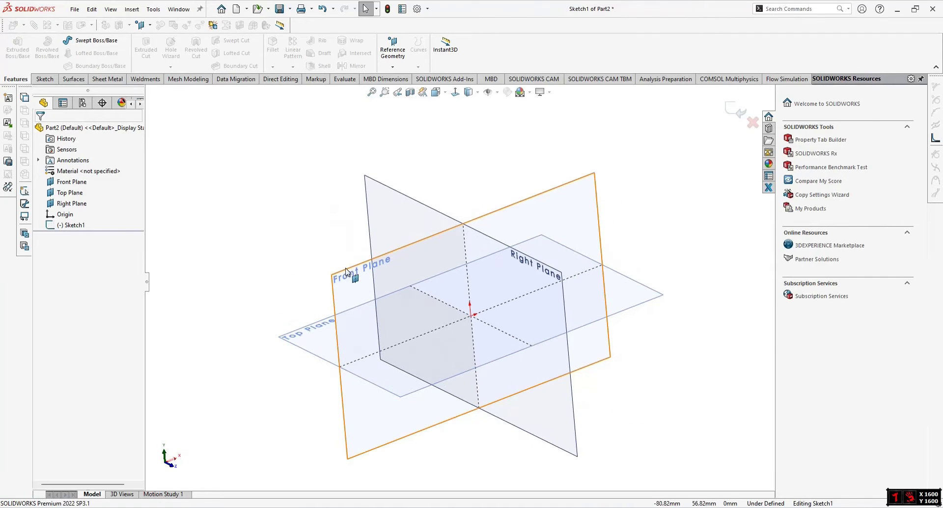
{"action": "middle_click_drag", "start_coordinate": [535, 276], "coordinate": [411, 265]}
Step: Select the Front, Top and Right planes together and hide them
{"action": "left_click", "coordinate": [69, 181]}
{"action": "left_click", "coordinate": [74, 194], "text": "ctrl"}
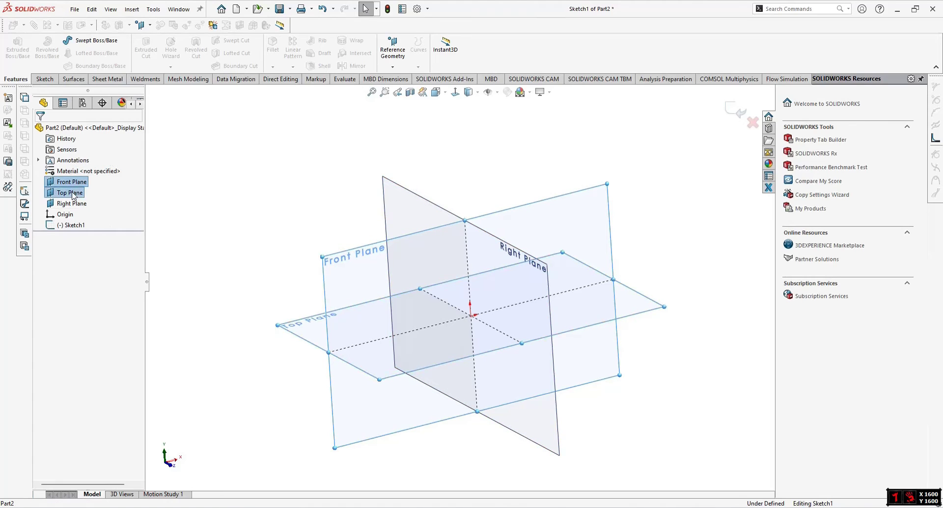
{"action": "left_click", "coordinate": [78, 204], "text": "ctrl"}
{"action": "left_click", "coordinate": [81, 193]}
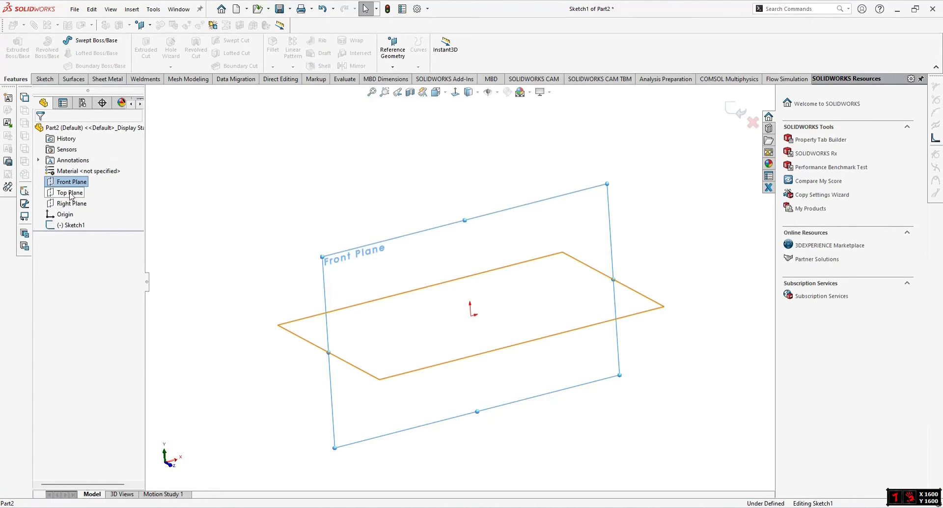
Step: Make the hidden Front, Top and Right planes visible again
{"action": "left_click", "coordinate": [71, 193], "text": "ctrl"}
{"action": "left_click", "coordinate": [70, 204], "text": "ctrl"}
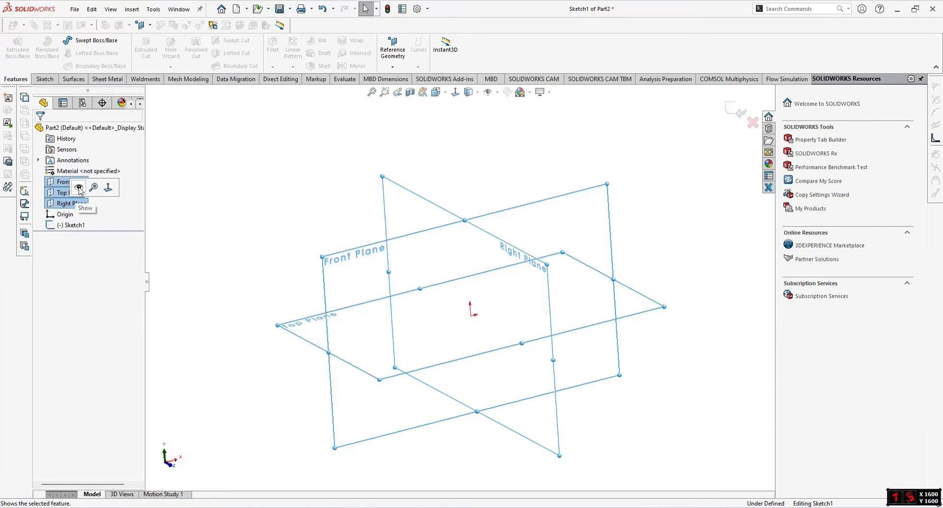
{"action": "left_click", "coordinate": [79, 188]}
{"action": "mouse_move", "coordinate": [481, 275]}
{"action": "middle_mouse_down"}
{"action": "mouse_move", "coordinate": [499, 257]}
{"action": "mouse_move", "coordinate": [468, 347]}
{"action": "mouse_move", "coordinate": [482, 308]}
{"action": "mouse_move", "coordinate": [470, 315]}
{"action": "mouse_move", "coordinate": [491, 300]}
{"action": "mouse_move", "coordinate": [449, 302]}
{"action": "mouse_move", "coordinate": [439, 320]}
{"action": "mouse_move", "coordinate": [427, 307]}
{"action": "middle_mouse_up"}
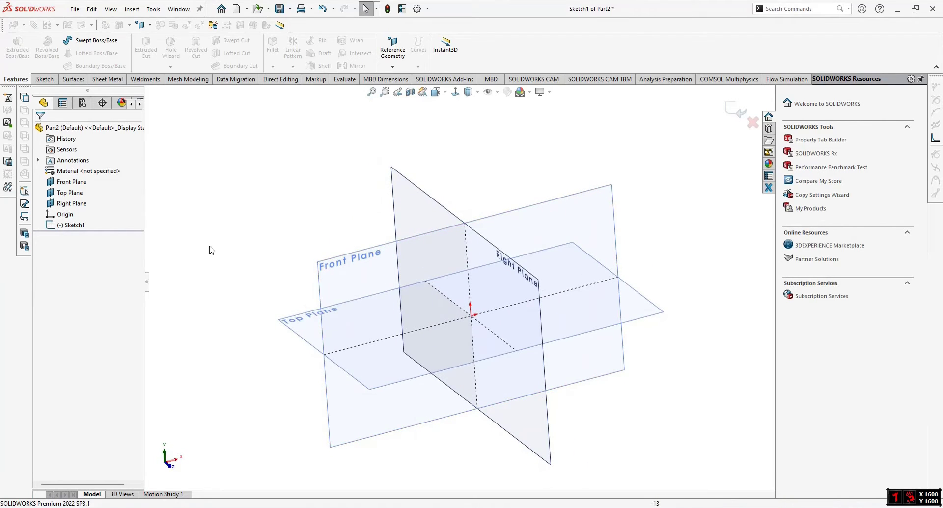
Step: Exit the open empty sketch and start a new sketch on the Top Plane
{"action": "left_click", "coordinate": [69, 194]}
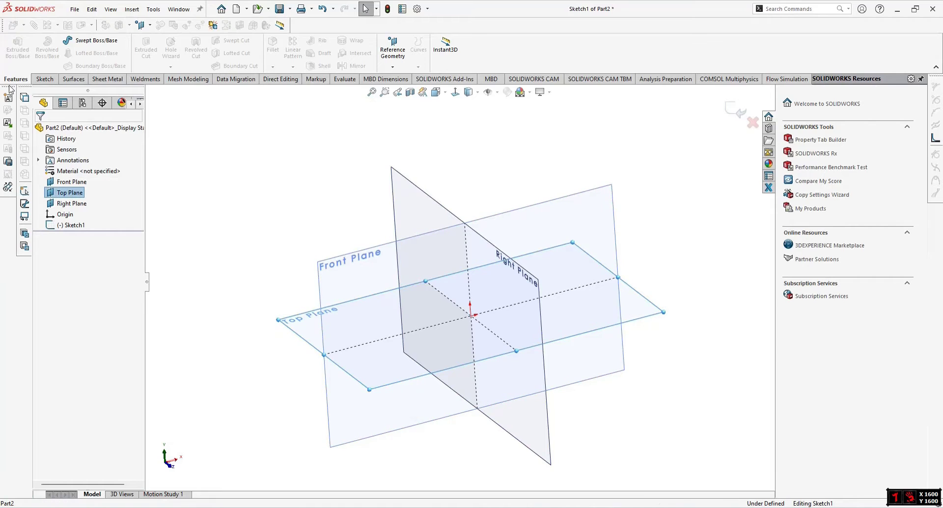
{"action": "left_click", "coordinate": [44, 79]}
{"action": "left_click", "coordinate": [14, 44]}
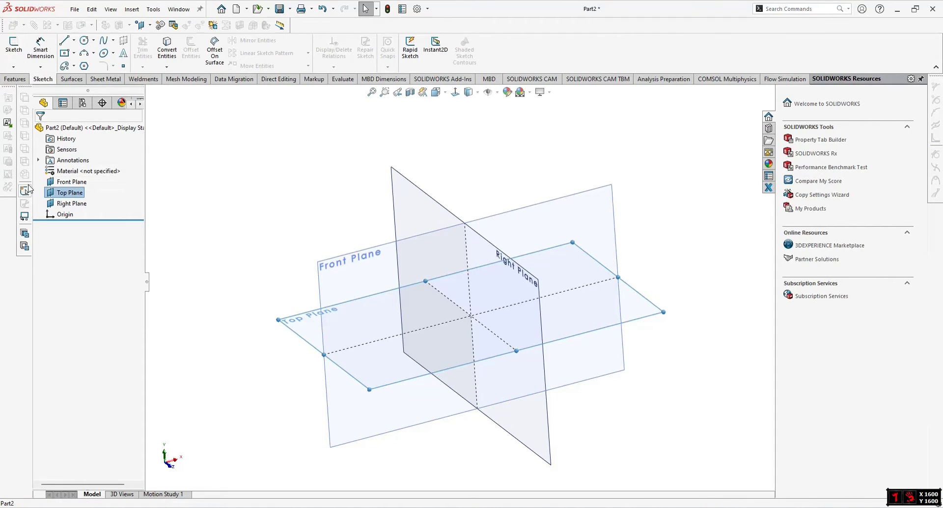
{"action": "left_click", "coordinate": [15, 58]}
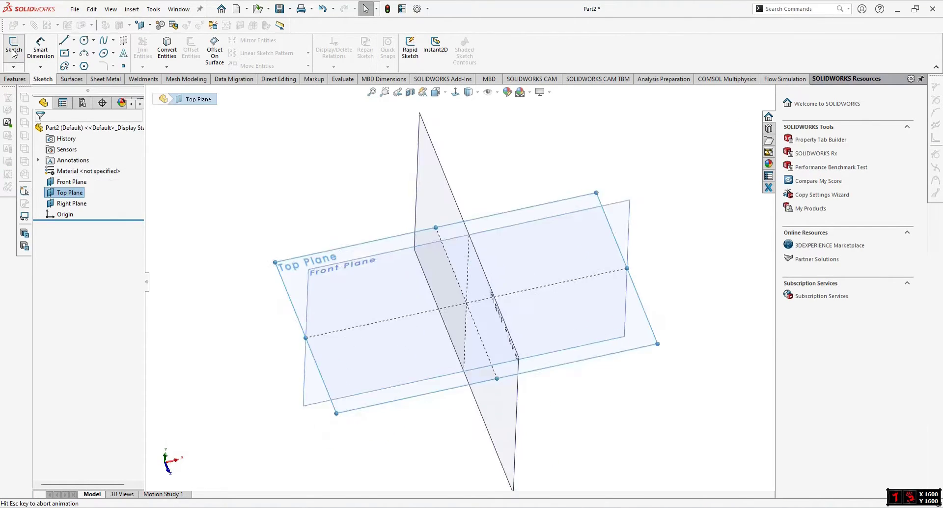
Step: Draw a center rectangle about 145 by 83 mm, centred on the origin
{"action": "left_click", "coordinate": [64, 52]}
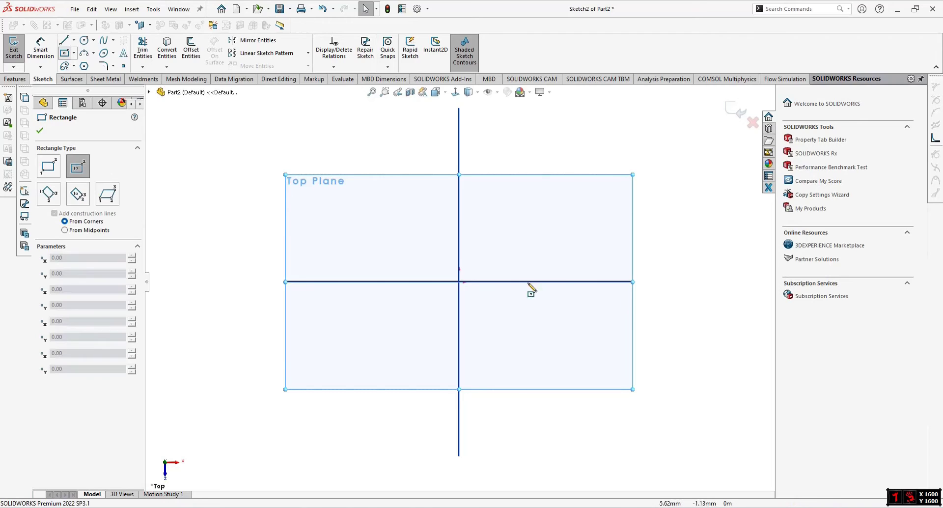
{"action": "left_click", "coordinate": [459, 282]}
{"action": "left_click", "coordinate": [600, 201]}
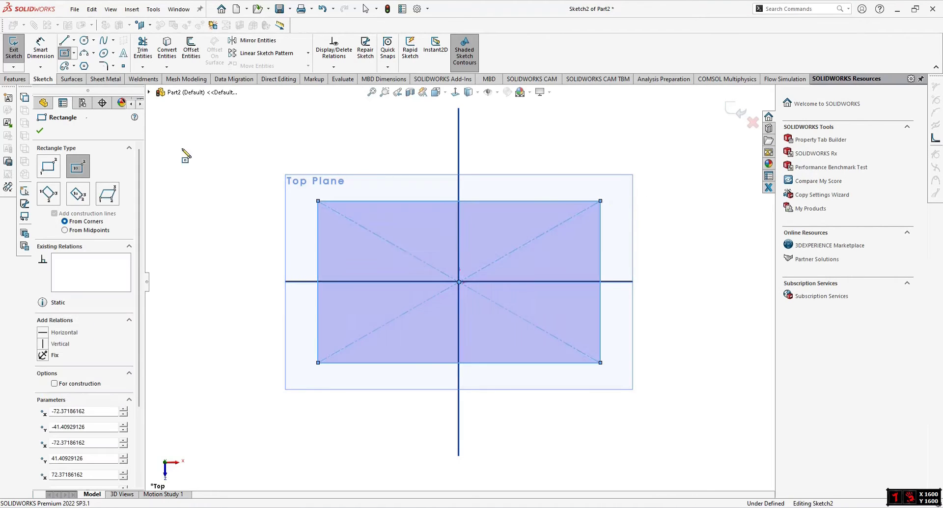
Step: Extrude the rectangle 70 mm with the Mid Plane end condition
{"action": "left_click", "coordinate": [22, 81]}
{"action": "left_click", "coordinate": [15, 52]}
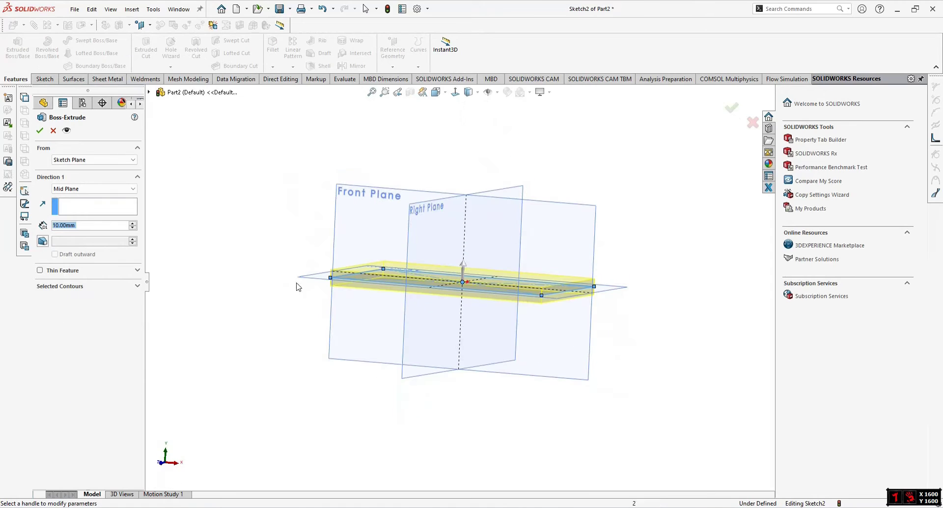
{"action": "left_click", "coordinate": [132, 224]}
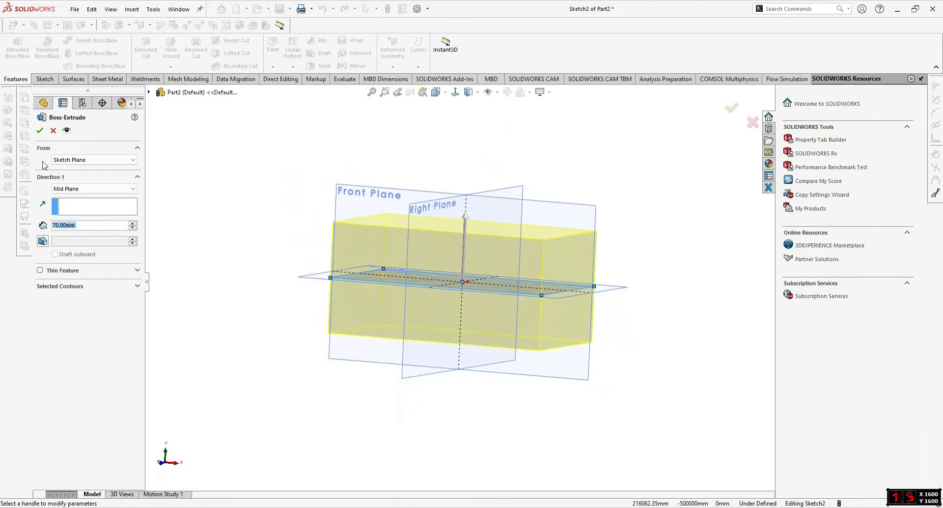
{"action": "left_click", "coordinate": [40, 130]}
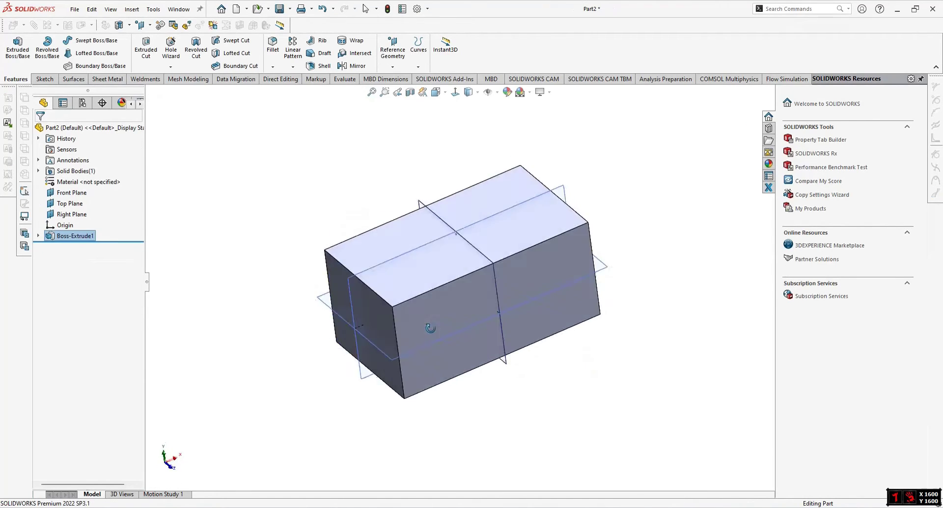
Step: Examine the block from several angles, selecting a long top edge, an end face and their shared corner vertex in turn
{"action": "middle_click_drag", "start_coordinate": [480, 305], "coordinate": [385, 322]}
{"action": "key", "text": "ctrl+7"}
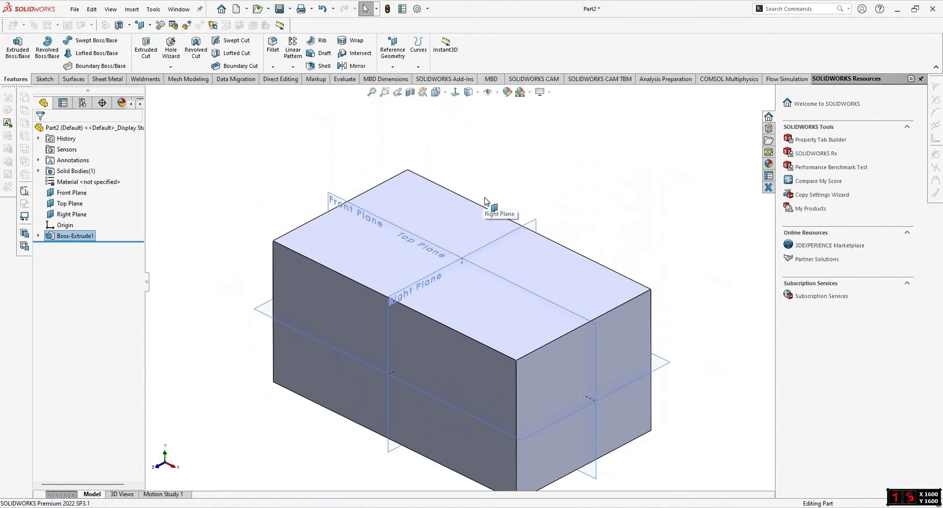
{"action": "middle_click_drag", "start_coordinate": [534, 380], "coordinate": [522, 336]}
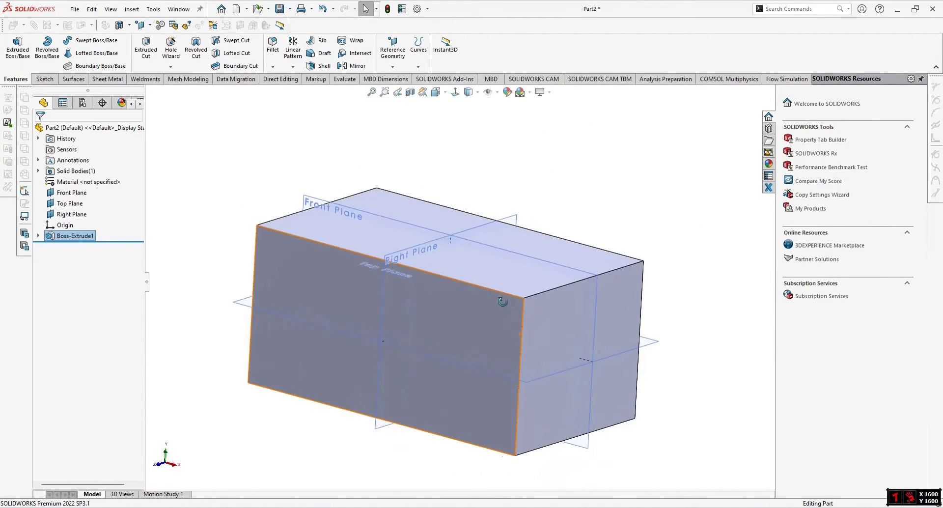
{"action": "middle_click_drag", "start_coordinate": [502, 301], "coordinate": [495, 311]}
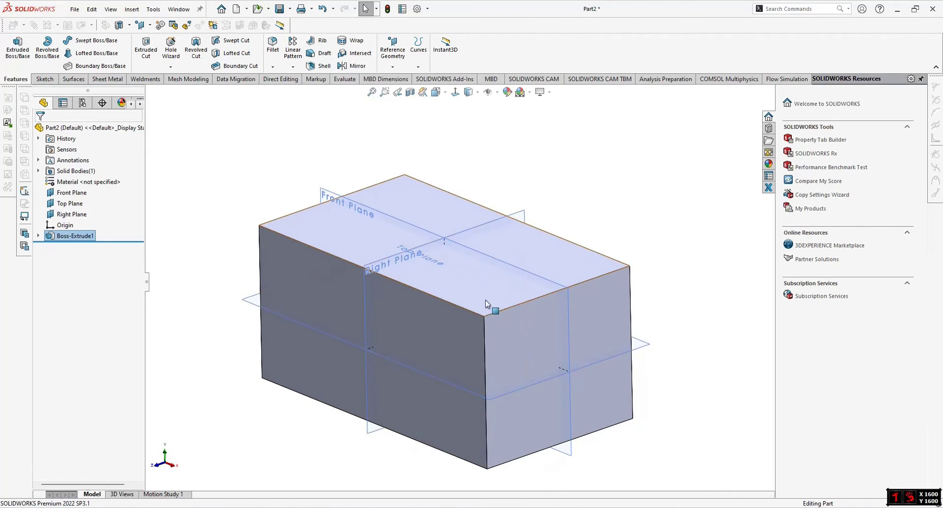
{"action": "left_click", "coordinate": [453, 303]}
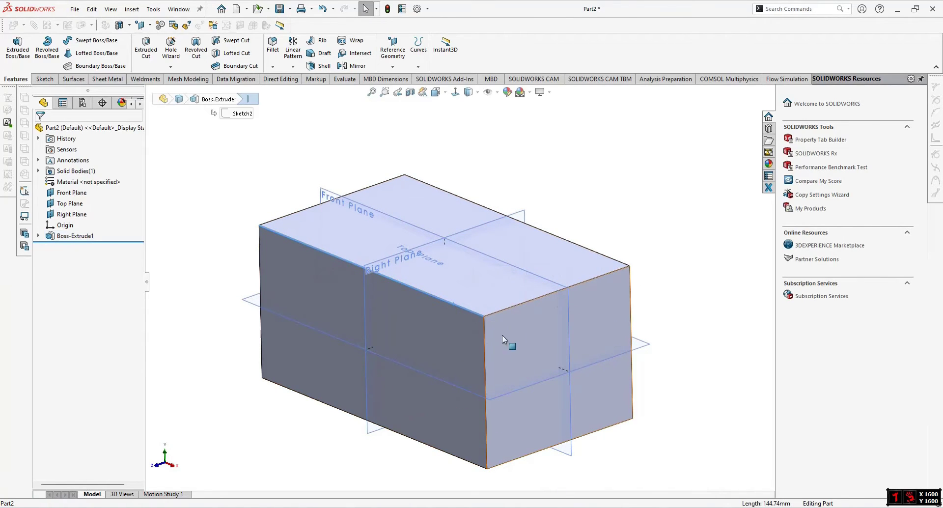
{"action": "left_click", "coordinate": [515, 322]}
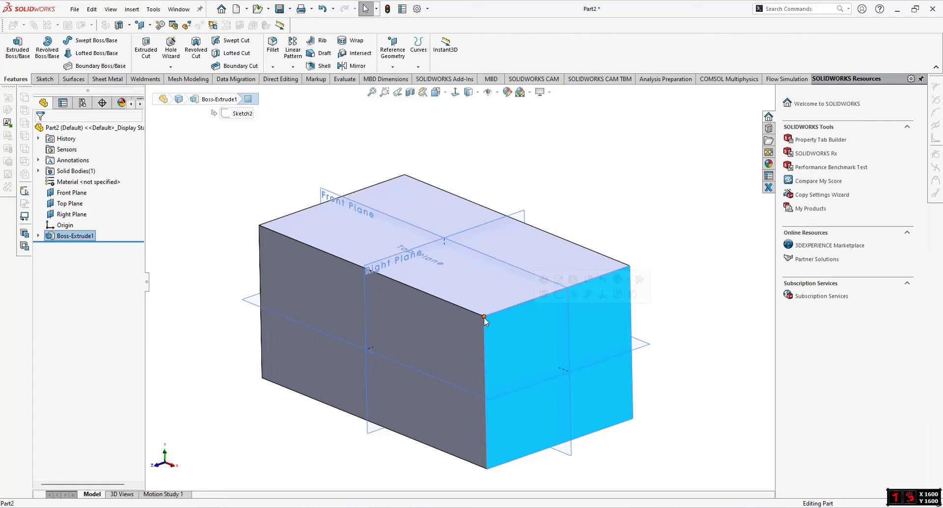
{"action": "key", "text": "Escape"}
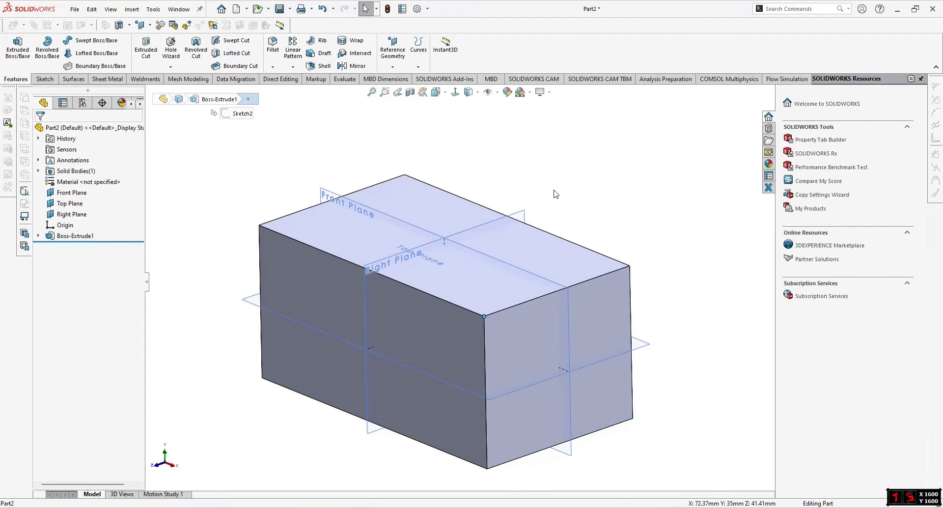
{"action": "middle_click_drag", "start_coordinate": [452, 139], "coordinate": [491, 370]}
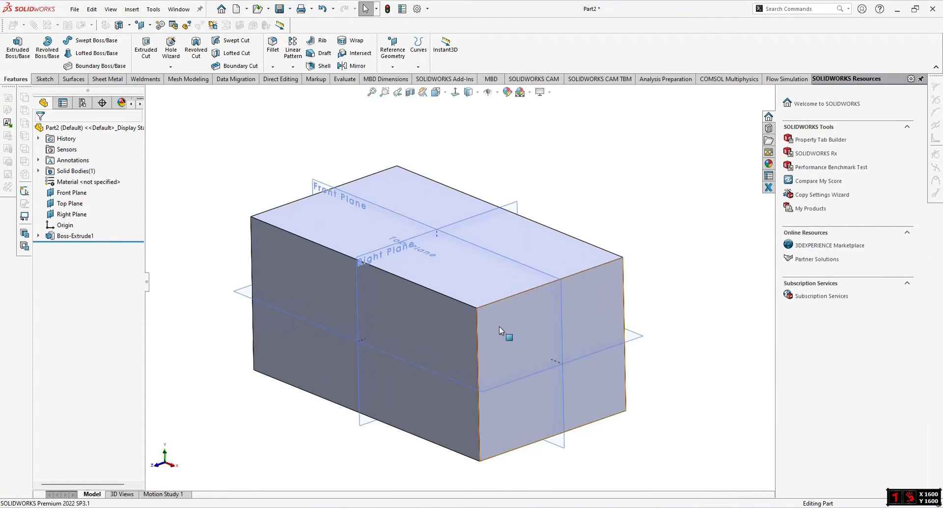
{"action": "mouse_move", "coordinate": [499, 326]}
{"action": "middle_mouse_down"}
{"action": "mouse_move", "coordinate": [481, 346]}
{"action": "mouse_move", "coordinate": [532, 331]}
{"action": "mouse_move", "coordinate": [507, 347]}
{"action": "mouse_move", "coordinate": [521, 334]}
{"action": "middle_mouse_up"}
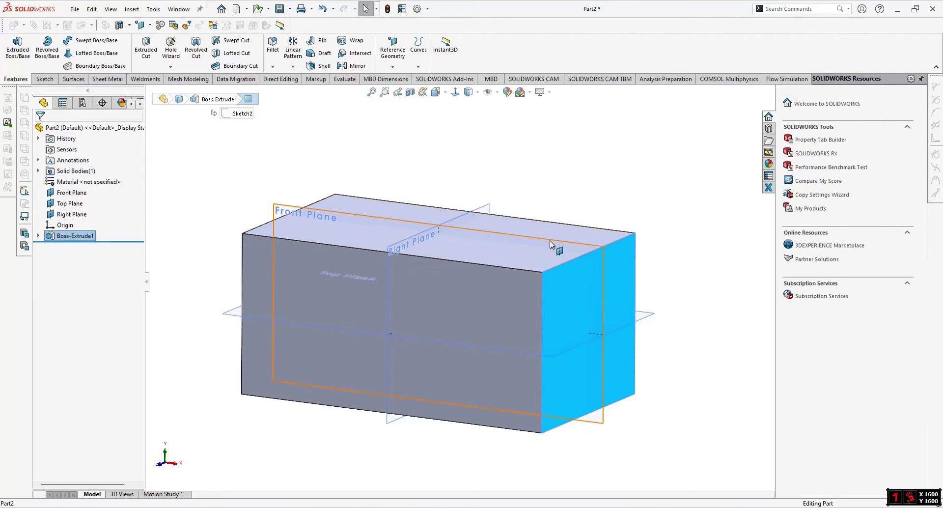
{"action": "left_click", "coordinate": [480, 156]}
Step: Start a new reference plane with the Right Plane as its first reference
{"action": "left_click", "coordinate": [396, 63]}
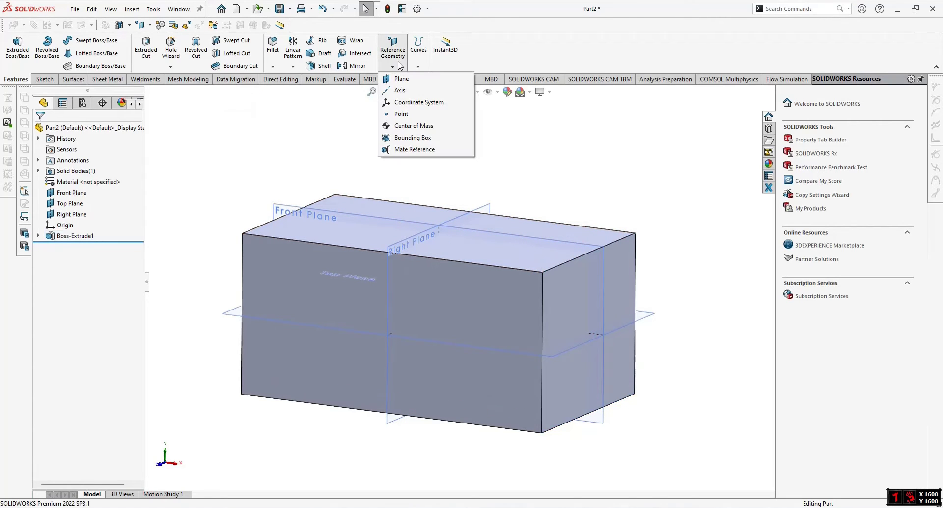
{"action": "left_click", "coordinate": [389, 60]}
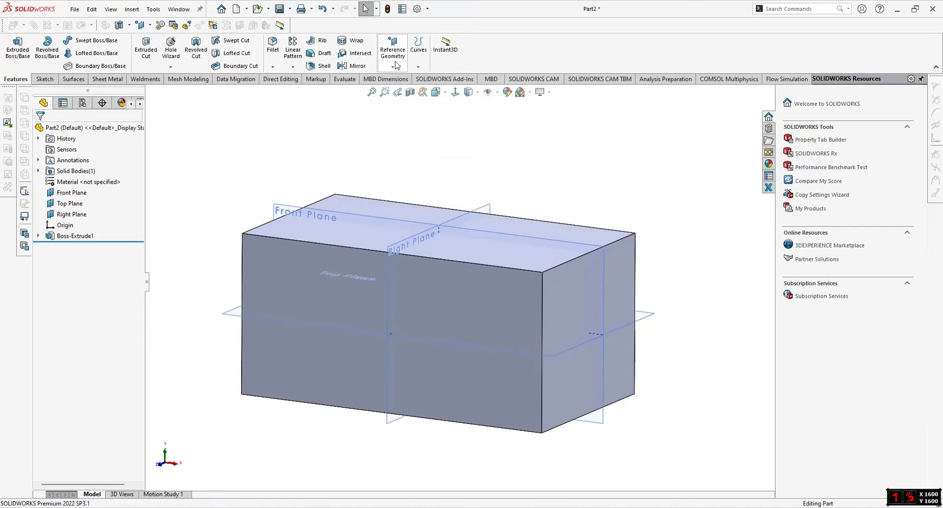
{"action": "left_click", "coordinate": [396, 65]}
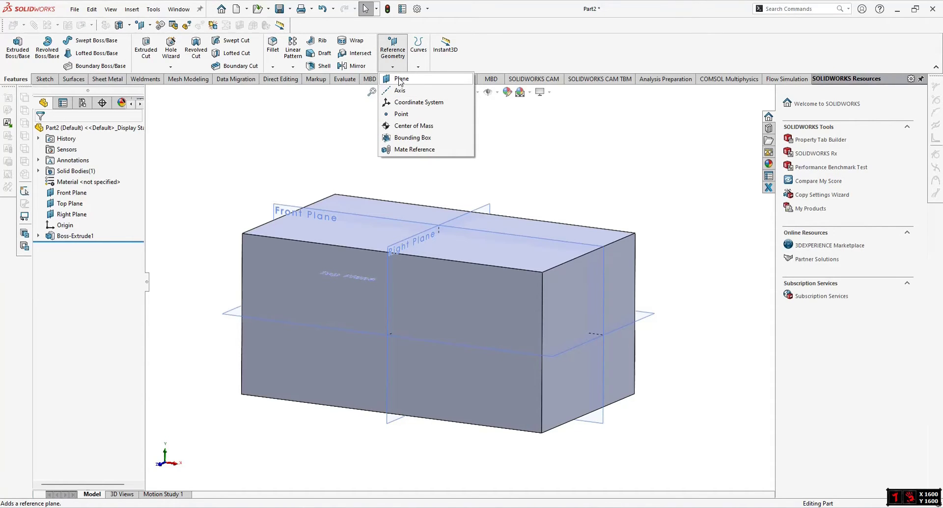
{"action": "left_click", "coordinate": [400, 80]}
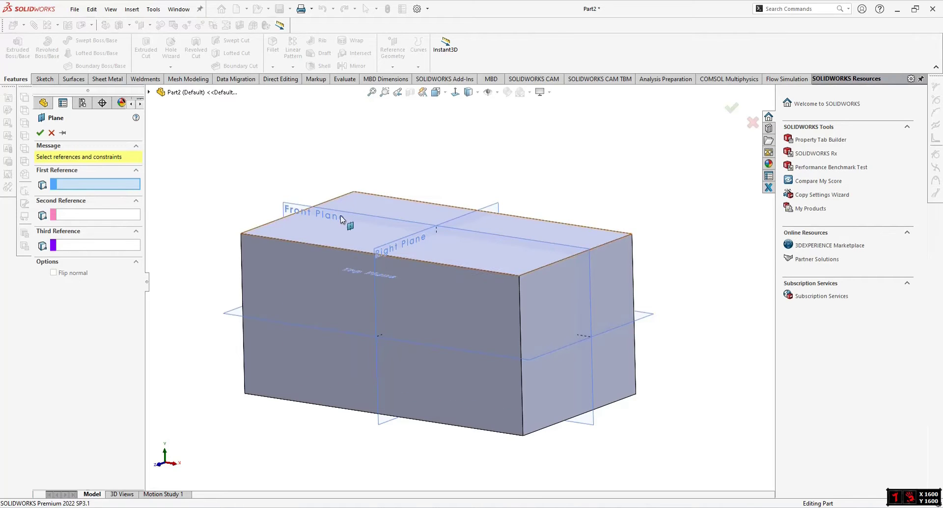
{"action": "left_click", "coordinate": [408, 237]}
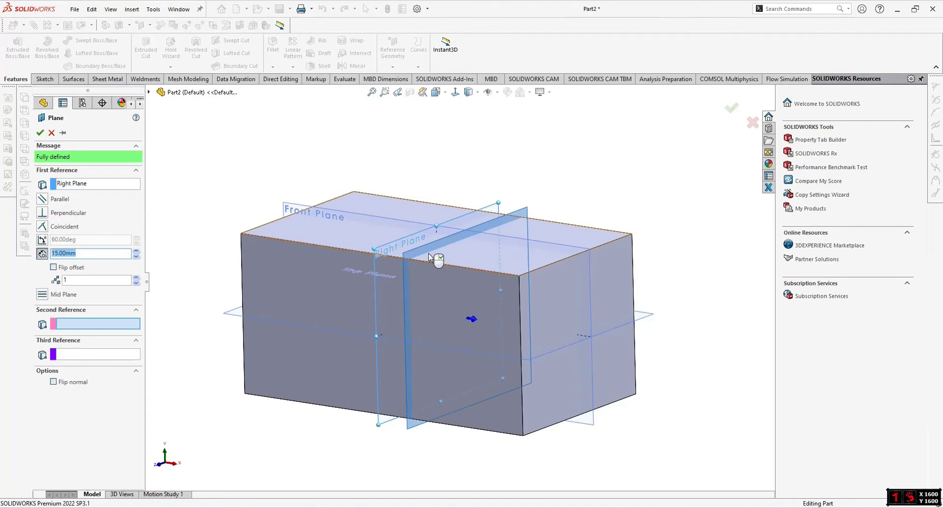
{"action": "middle_click_drag", "start_coordinate": [428, 253], "coordinate": [458, 285]}
{"action": "scroll", "coordinate": [449, 311], "scroll_direction": "down", "scroll_amount": 3}
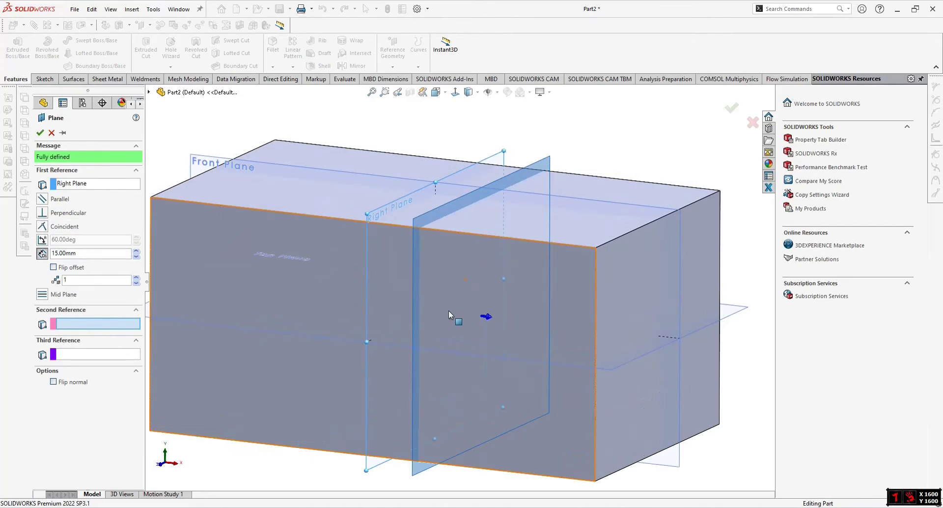
Step: Set the new plane's offset distance from the Right Plane to 50 mm
{"action": "double_click", "coordinate": [81, 251]}
{"action": "key", "text": "Return"}
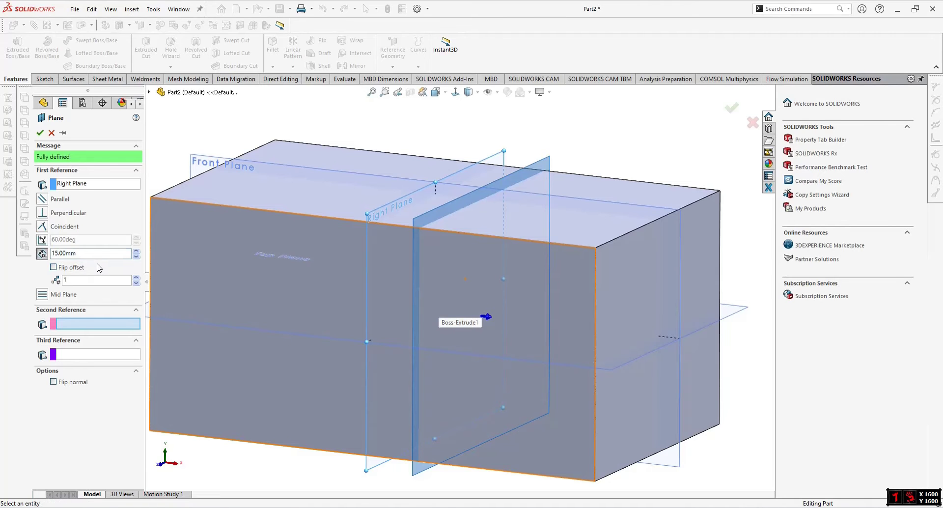
{"action": "middle_click_drag", "start_coordinate": [255, 244], "coordinate": [457, 212]}
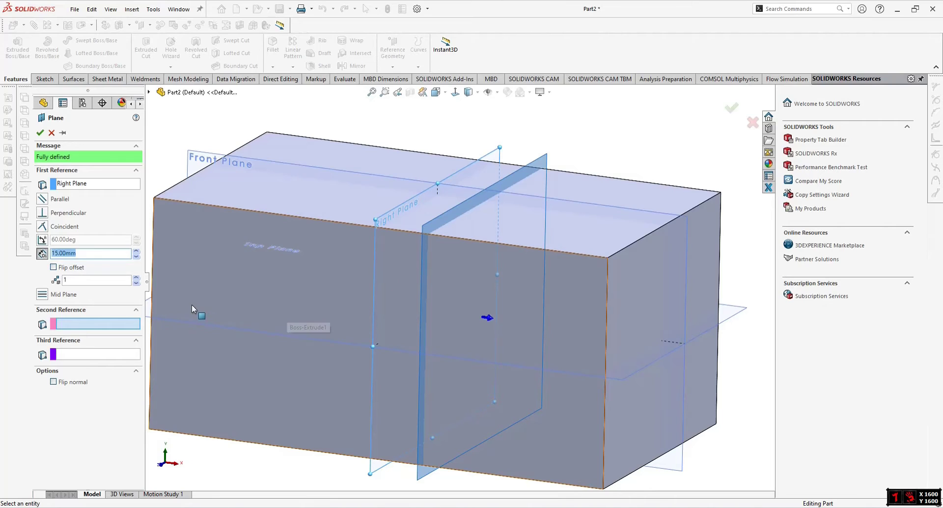
{"action": "type", "text": "50"}
{"action": "key", "text": "Return"}
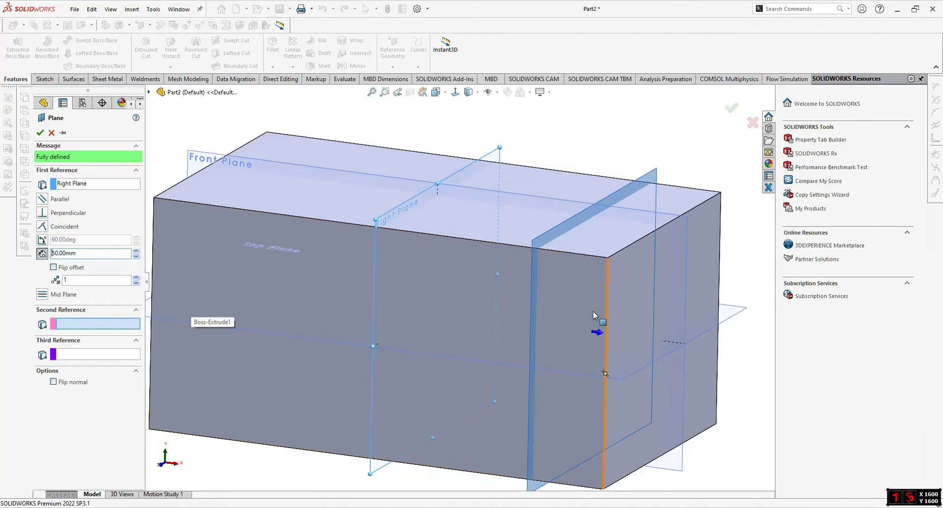
{"action": "scroll", "coordinate": [593, 313], "scroll_direction": "up", "scroll_amount": 2}
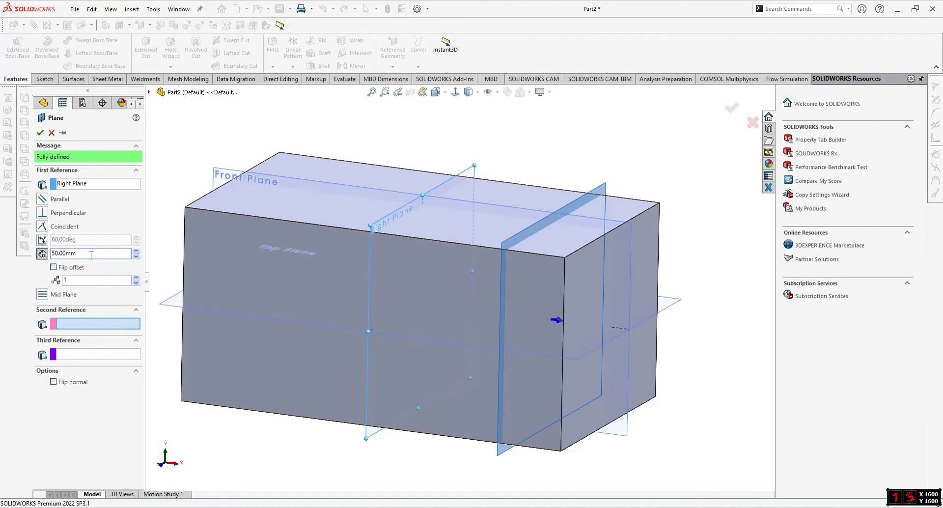
Step: Set the offset plane pattern to 5 planes spaced 10 mm apart from the Right Plane
{"action": "double_click", "coordinate": [136, 277]}
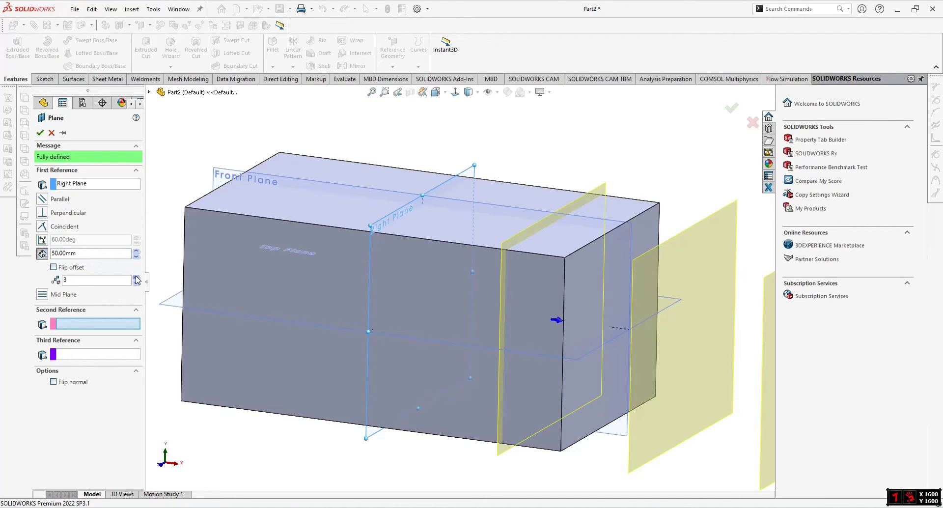
{"action": "scroll", "coordinate": [444, 275], "scroll_direction": "down", "scroll_amount": 3}
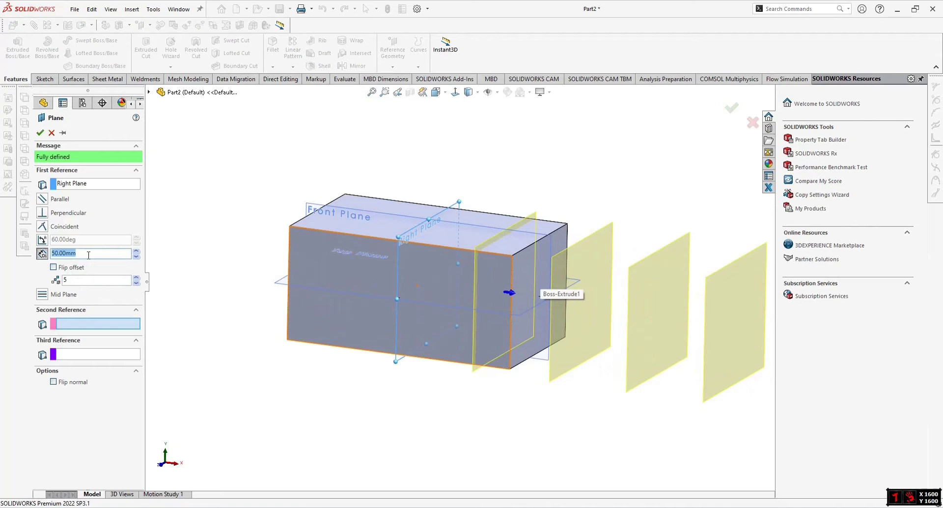
{"action": "key", "text": "Return"}
{"action": "middle_click_drag", "start_coordinate": [246, 265], "coordinate": [479, 219]}
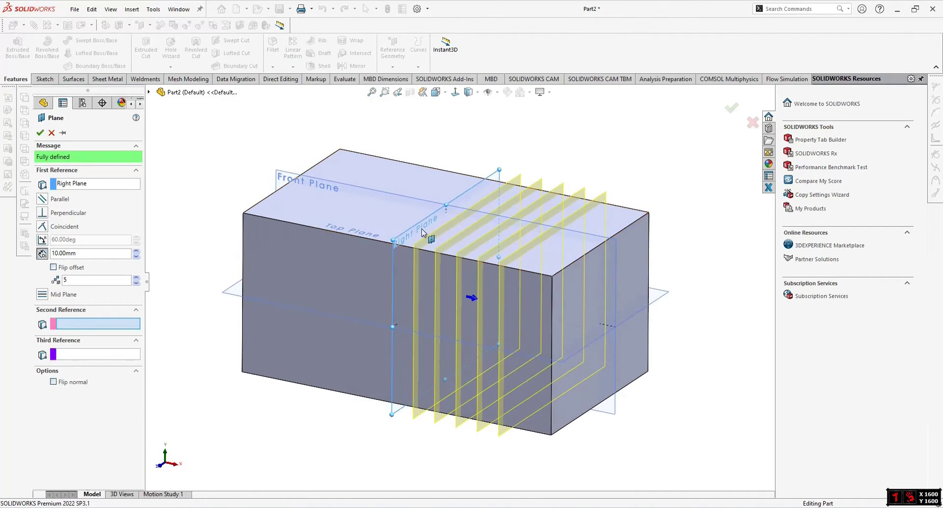
{"action": "scroll", "coordinate": [426, 256], "scroll_direction": "down", "scroll_amount": 3}
{"action": "middle_click_drag", "start_coordinate": [427, 256], "coordinate": [417, 241]}
{"action": "scroll", "coordinate": [418, 242], "scroll_direction": "up", "scroll_amount": 2}
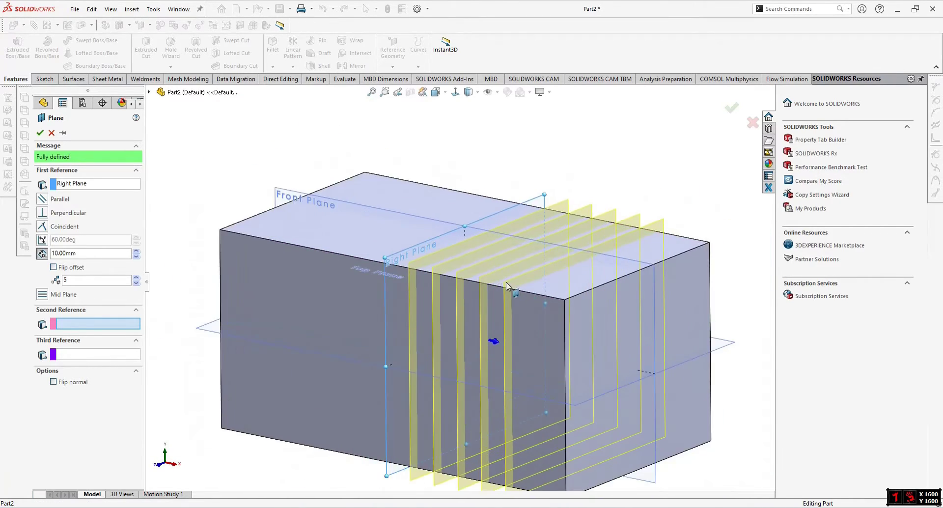
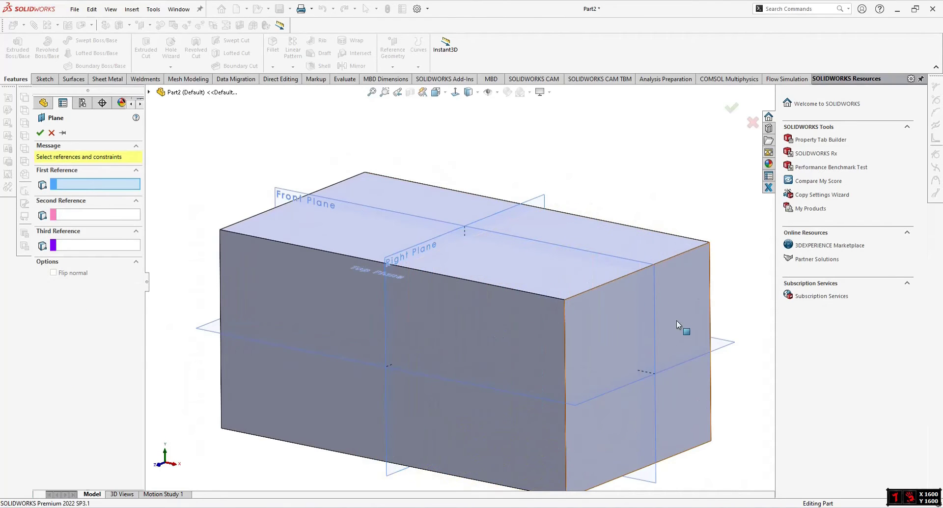
Step: Replace the Right Plane reference with the block's right end face and create the five offset planes
{"action": "left_click", "coordinate": [93, 183]}
{"action": "key", "text": "Delete"}
{"action": "left_click", "coordinate": [607, 306]}
{"action": "scroll", "coordinate": [607, 306], "scroll_direction": "up", "scroll_amount": 3}
{"action": "middle_click_drag", "start_coordinate": [583, 337], "coordinate": [494, 268]}
{"action": "scroll", "coordinate": [558, 305], "scroll_direction": "down", "scroll_amount": 3}
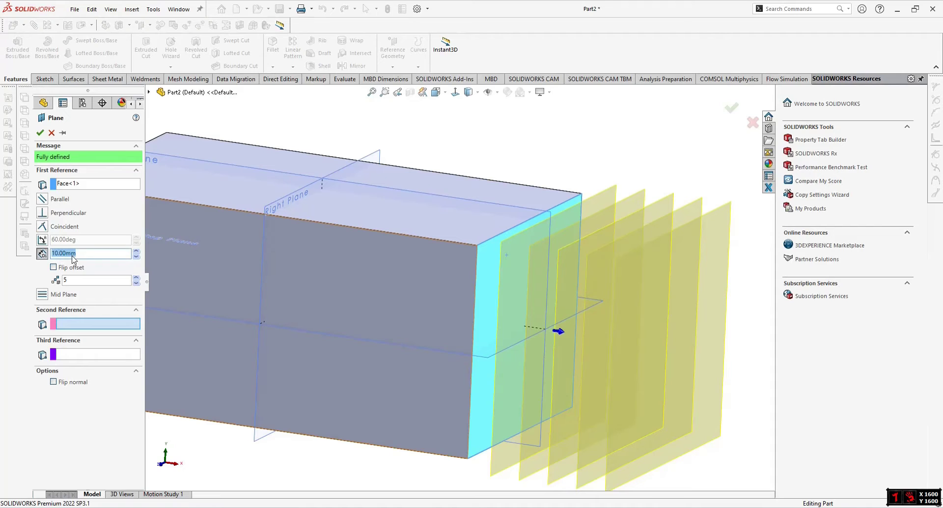
{"action": "scroll", "coordinate": [520, 320], "scroll_direction": "up", "scroll_amount": 3}
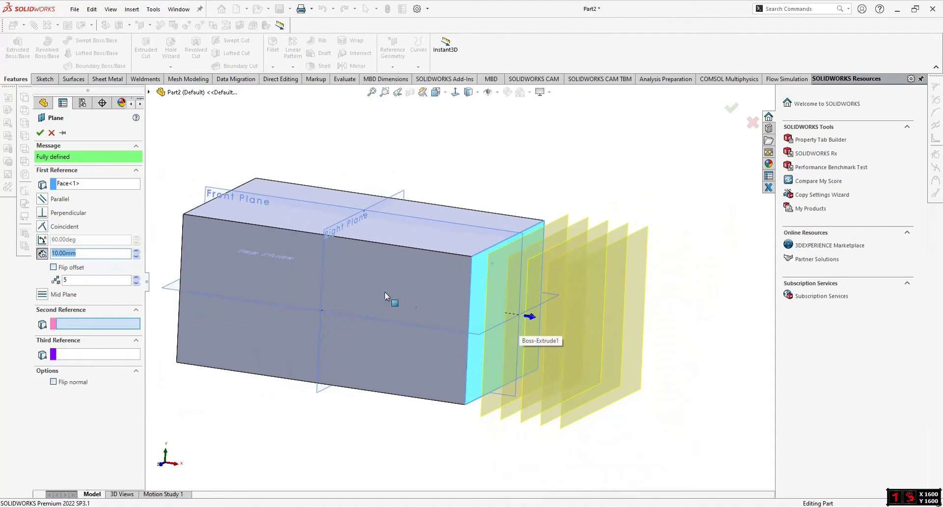
{"action": "scroll", "coordinate": [376, 265], "scroll_direction": "up", "scroll_amount": 3}
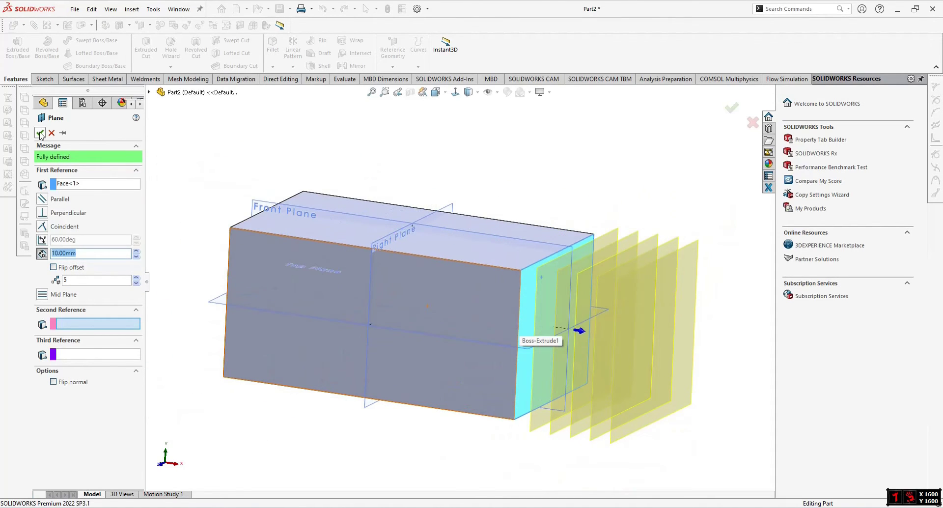
{"action": "left_click", "coordinate": [40, 134]}
{"action": "middle_click_drag", "start_coordinate": [492, 276], "coordinate": [417, 271]}
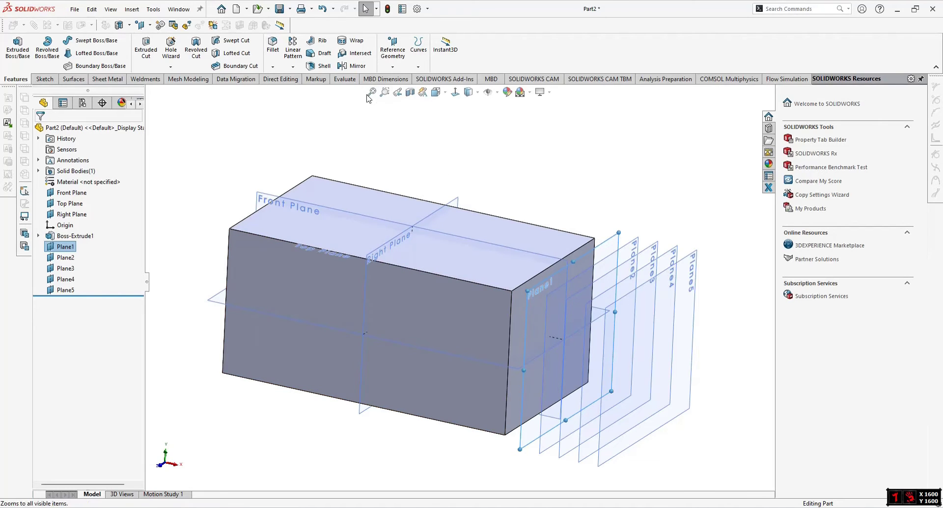
Step: Start another reference plane and replace its preselected reference with the Top Plane
{"action": "left_click", "coordinate": [384, 67]}
{"action": "left_click", "coordinate": [399, 76]}
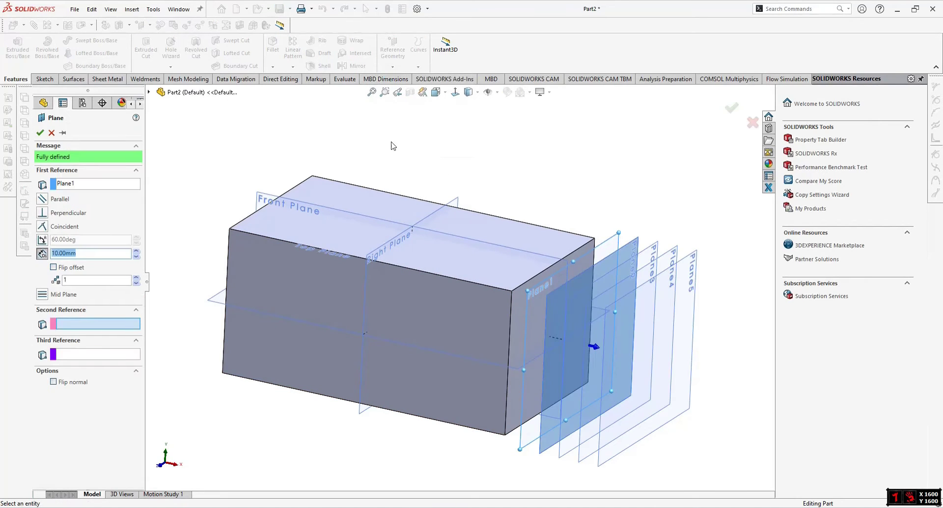
{"action": "middle_click_drag", "start_coordinate": [363, 405], "coordinate": [344, 295]}
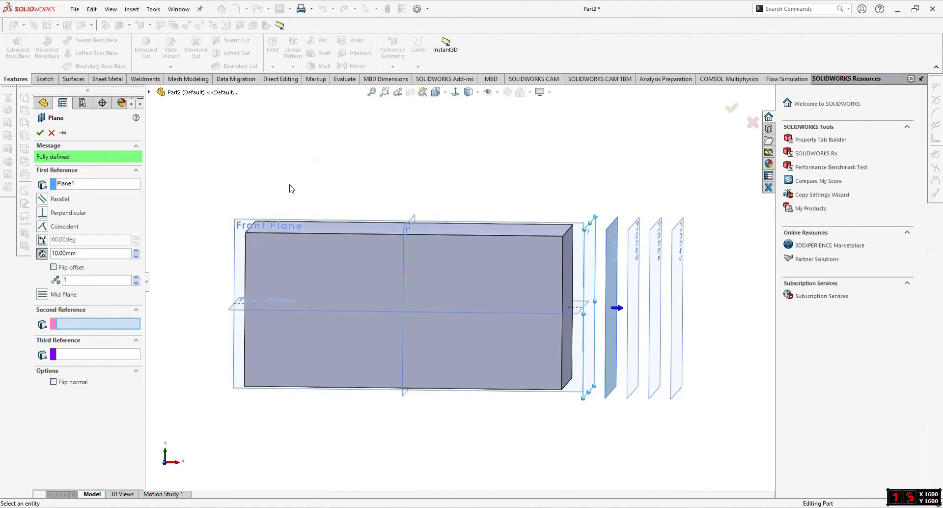
{"action": "key", "text": "Down"}
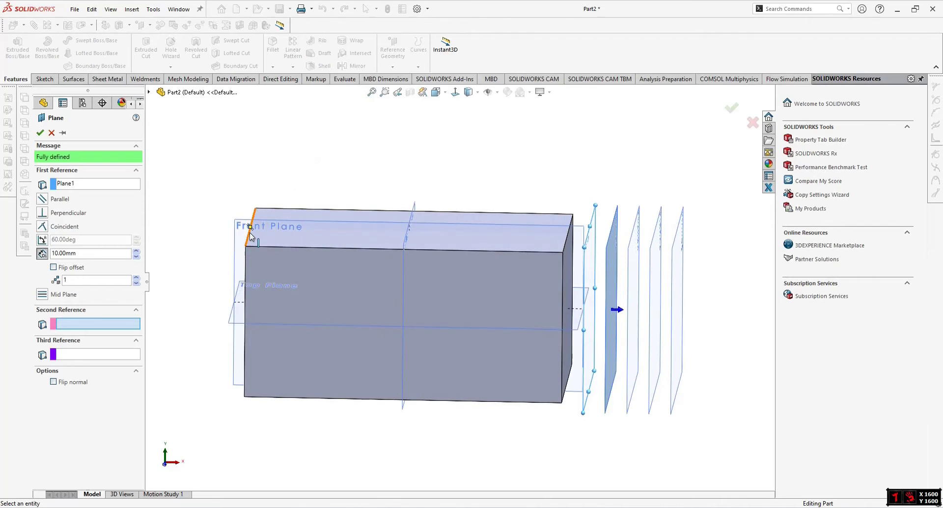
{"action": "key", "text": "ctrl+7"}
{"action": "scroll", "coordinate": [268, 295], "scroll_direction": "down", "scroll_amount": 3}
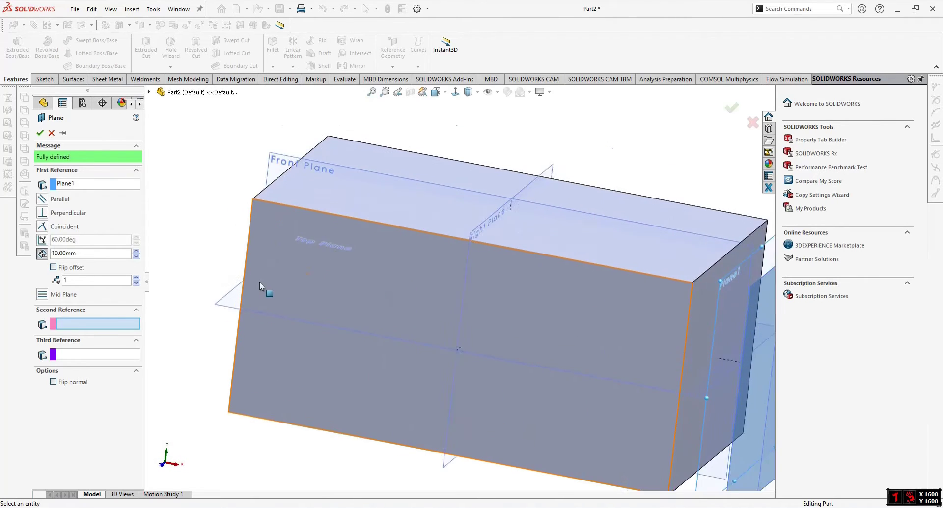
{"action": "scroll", "coordinate": [245, 295], "scroll_direction": "down", "scroll_amount": 2}
{"action": "left_click", "coordinate": [88, 184]}
{"action": "key", "text": "Delete"}
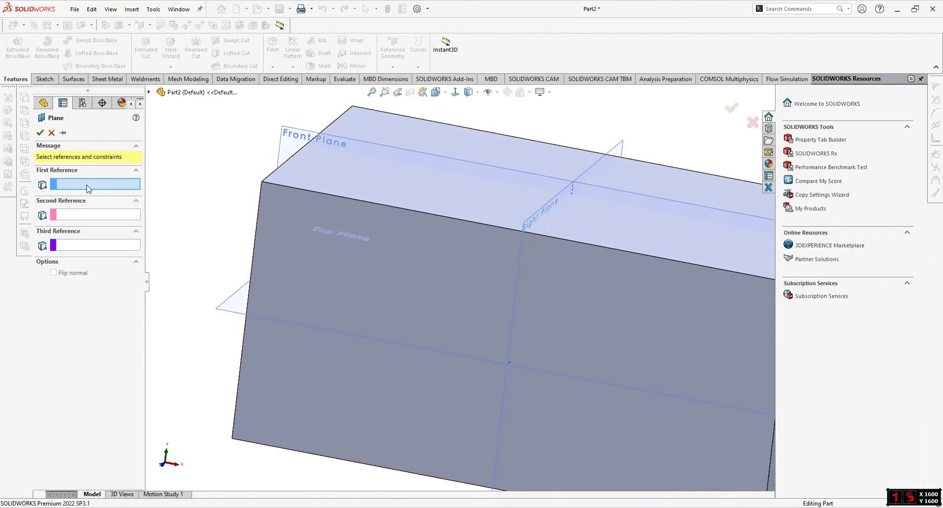
{"action": "left_click", "coordinate": [221, 311]}
Step: Add the short top edge at the block's left end as the second reference
{"action": "scroll", "coordinate": [391, 346], "scroll_direction": "up", "scroll_amount": 3}
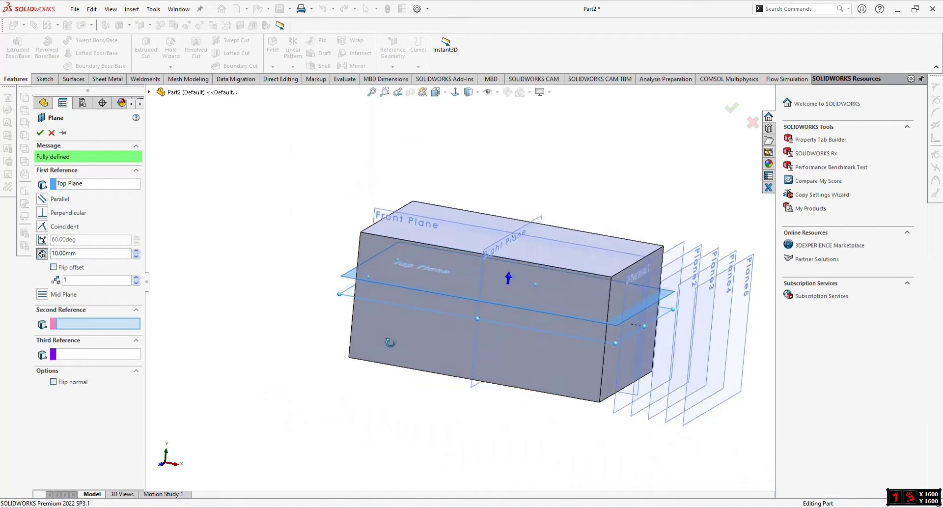
{"action": "scroll", "coordinate": [378, 210], "scroll_direction": "down", "scroll_amount": 3}
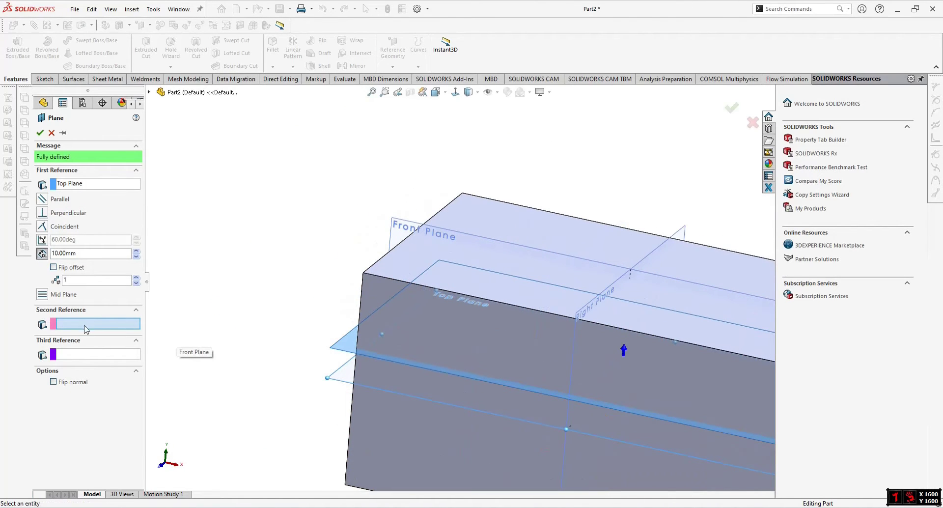
{"action": "left_click", "coordinate": [381, 262]}
{"action": "middle_click_drag", "start_coordinate": [453, 276], "coordinate": [487, 228]}
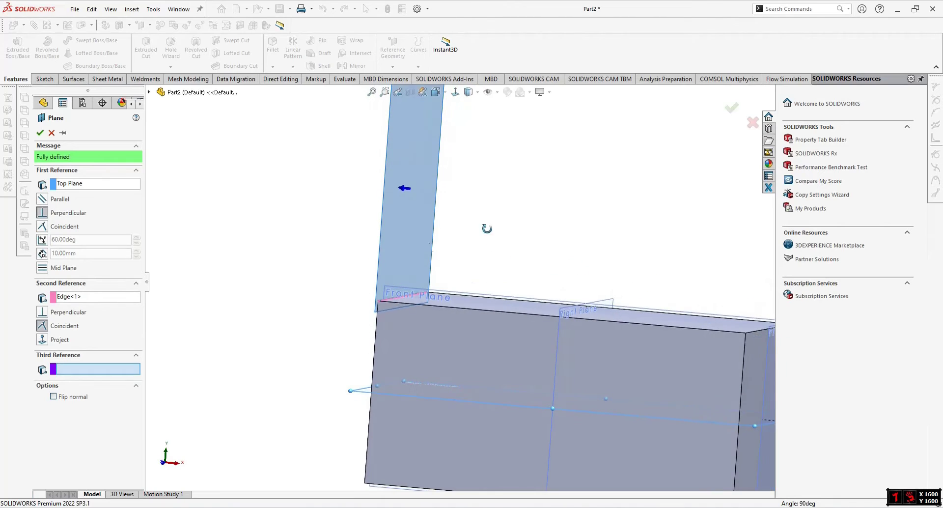
{"action": "middle_click_drag", "start_coordinate": [432, 304], "coordinate": [387, 313]}
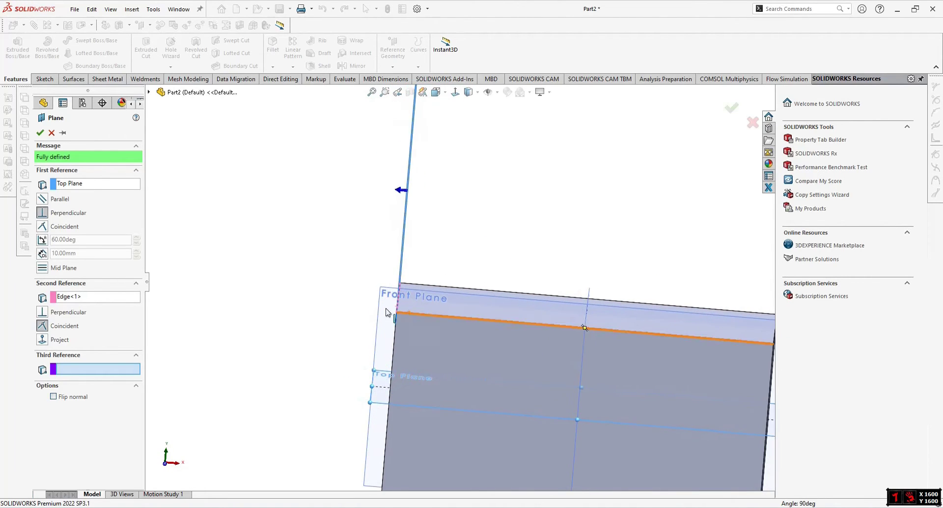
Step: Set the plane at a 45-degree angle to the Top Plane and create it
{"action": "left_click", "coordinate": [42, 240]}
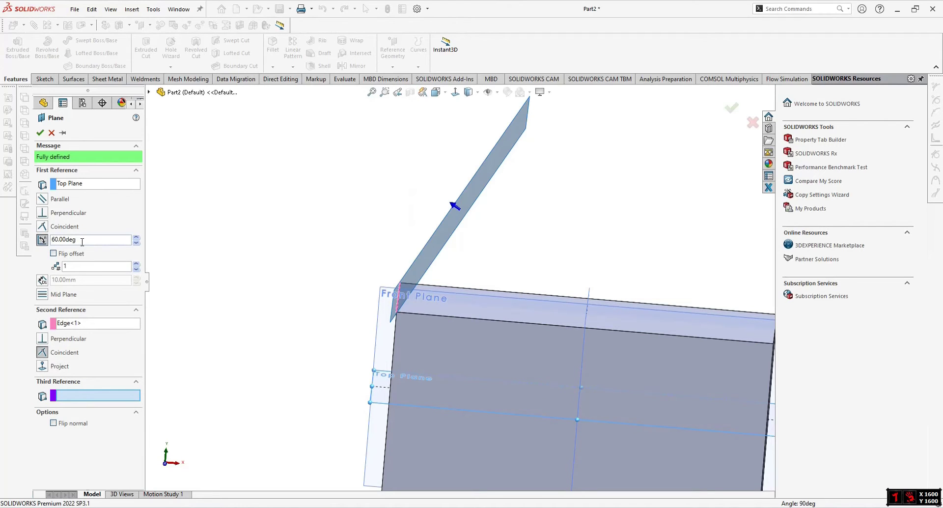
{"action": "key", "text": "Return"}
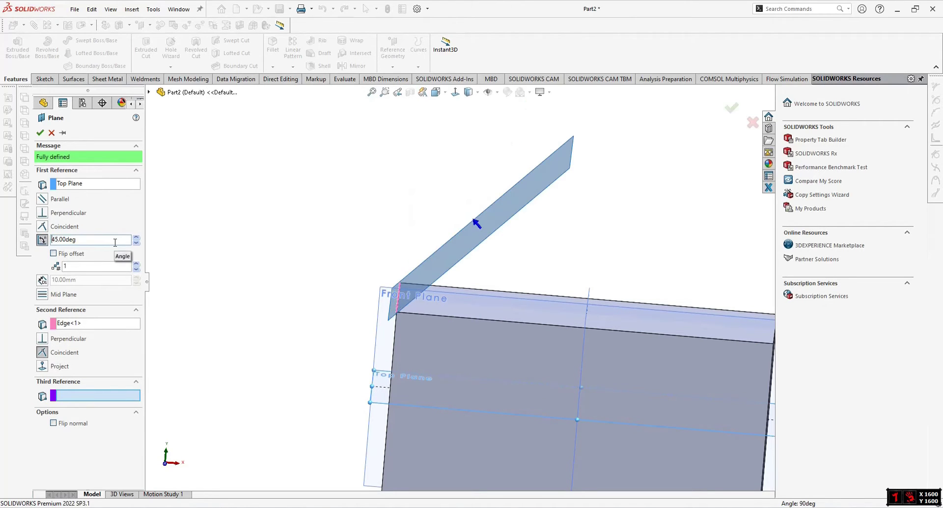
{"action": "scroll", "coordinate": [678, 303], "scroll_direction": "up", "scroll_amount": 3}
{"action": "middle_click_drag", "start_coordinate": [678, 303], "coordinate": [434, 281]}
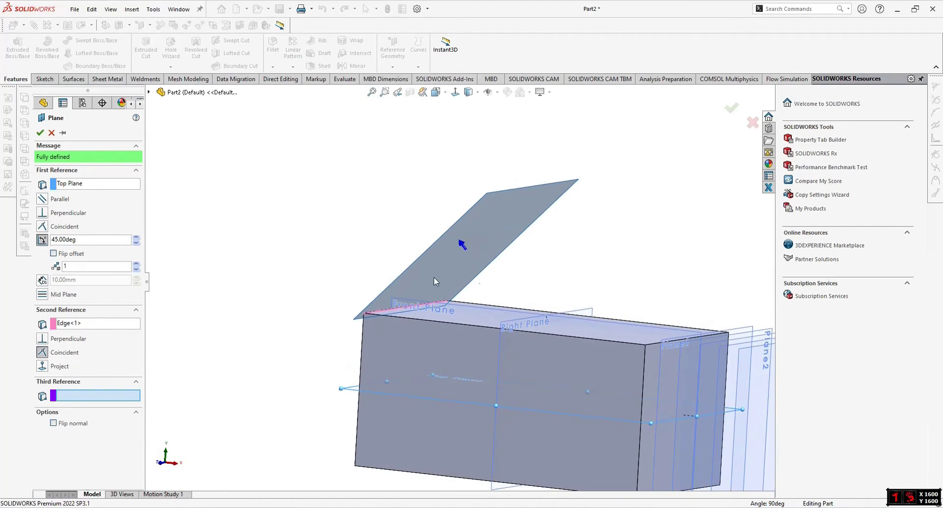
{"action": "left_click", "coordinate": [40, 132]}
{"action": "mouse_move", "coordinate": [492, 256]}
{"action": "middle_mouse_down"}
{"action": "mouse_move", "coordinate": [723, 261]}
{"action": "mouse_move", "coordinate": [465, 242]}
{"action": "mouse_move", "coordinate": [480, 252]}
{"action": "mouse_move", "coordinate": [496, 236]}
{"action": "mouse_move", "coordinate": [461, 268]}
{"action": "mouse_move", "coordinate": [479, 252]}
{"action": "middle_mouse_up"}
{"action": "left_click", "coordinate": [344, 143]}
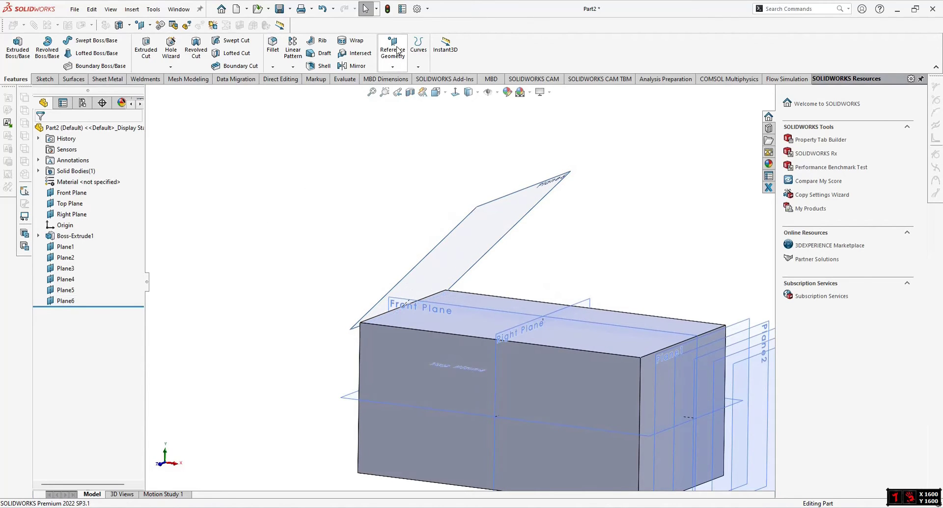
Step: Start a new reference plane with the block's long front bottom edge as its first reference
{"action": "left_click", "coordinate": [398, 49]}
{"action": "left_click", "coordinate": [396, 69]}
{"action": "scroll", "coordinate": [324, 287], "scroll_direction": "down", "scroll_amount": 3}
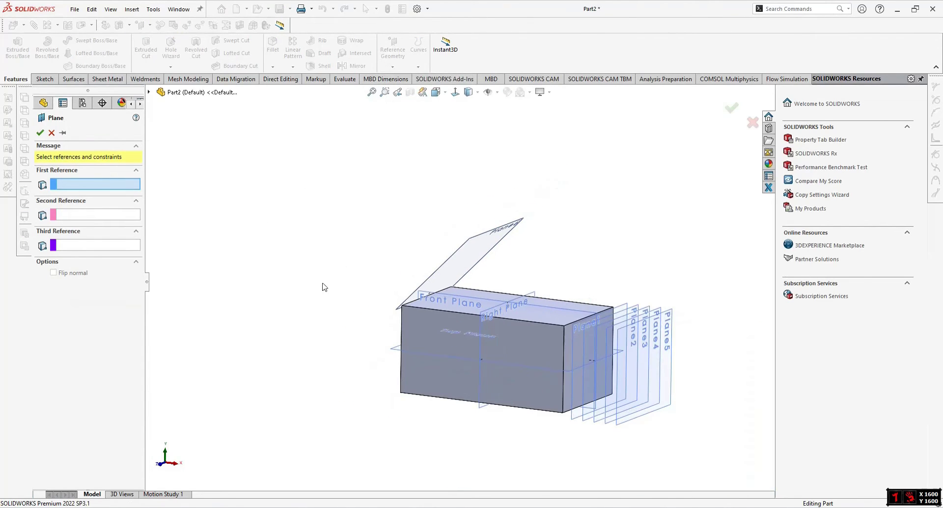
{"action": "scroll", "coordinate": [399, 409], "scroll_direction": "up", "scroll_amount": 3}
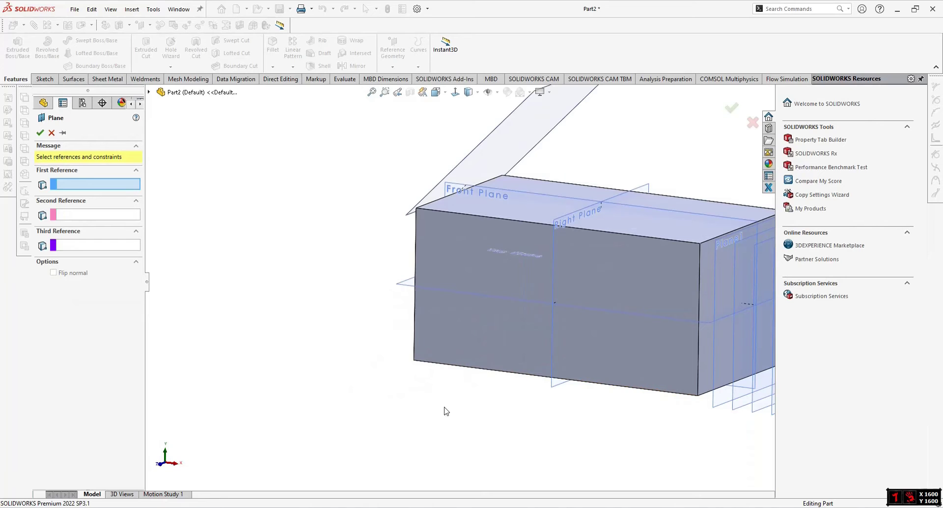
{"action": "middle_click_drag", "start_coordinate": [459, 382], "coordinate": [520, 367]}
{"action": "scroll", "coordinate": [473, 344], "scroll_direction": "up", "scroll_amount": 5}
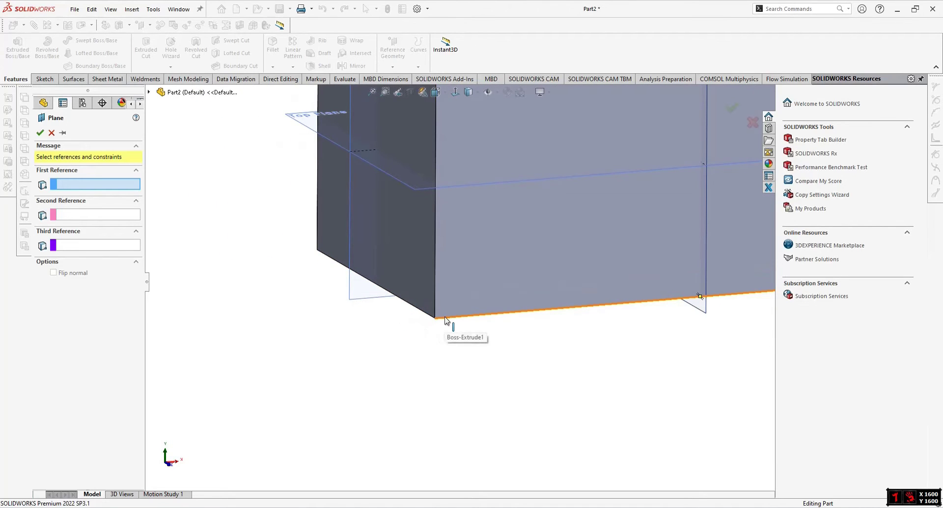
{"action": "left_click", "coordinate": [446, 320]}
{"action": "middle_click_drag", "start_coordinate": [432, 361], "coordinate": [387, 344]}
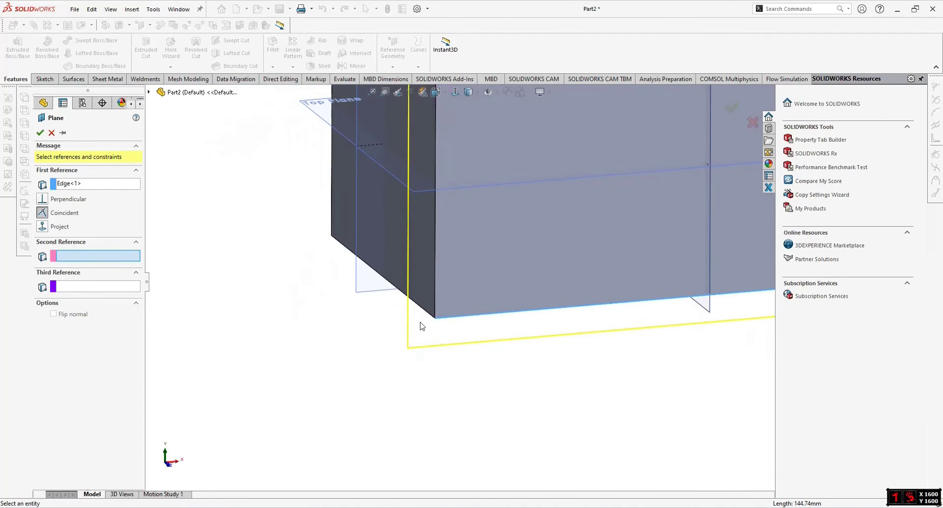
Step: Add the edge's left end vertex as the second reference and create the plane perpendicular to the edge
{"action": "left_click", "coordinate": [435, 319]}
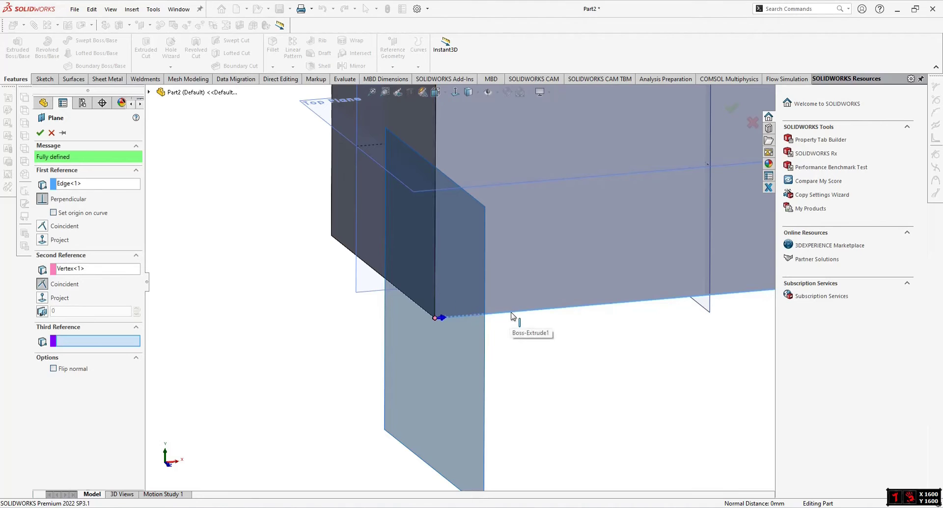
{"action": "scroll", "coordinate": [540, 289], "scroll_direction": "up", "scroll_amount": 3}
{"action": "scroll", "coordinate": [524, 271], "scroll_direction": "down", "scroll_amount": 2}
{"action": "middle_click_drag", "start_coordinate": [523, 271], "coordinate": [537, 272]}
{"action": "key", "text": "ctrl+7"}
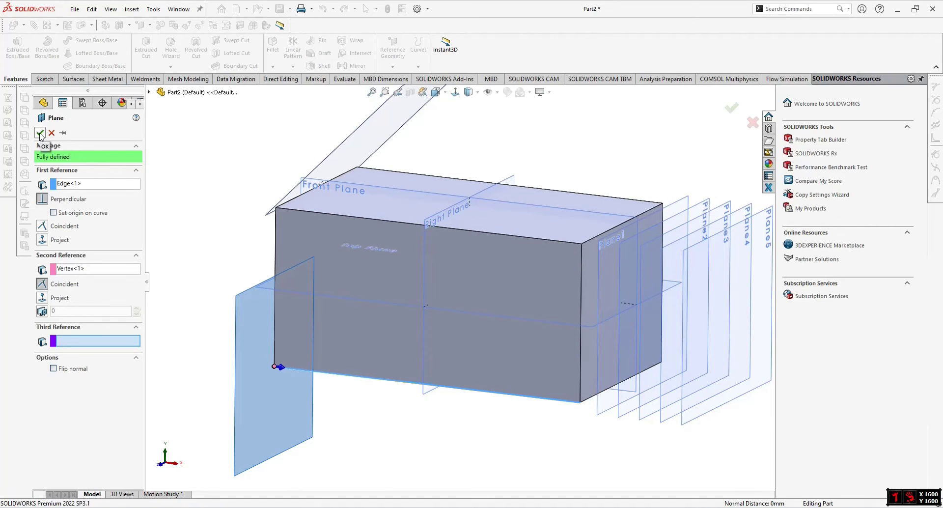
{"action": "left_click", "coordinate": [40, 132]}
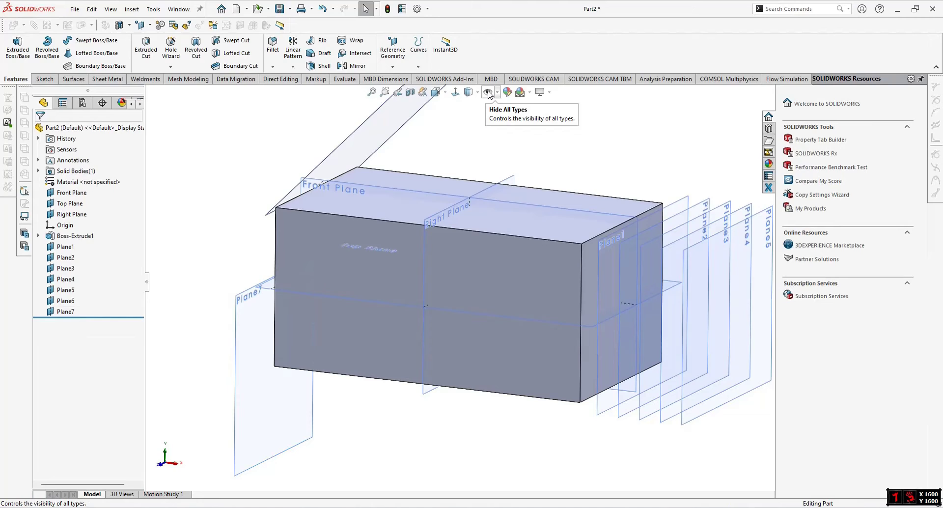
Step: Hide all reference geometry types in the view and start a 3D sketch
{"action": "left_click", "coordinate": [489, 93]}
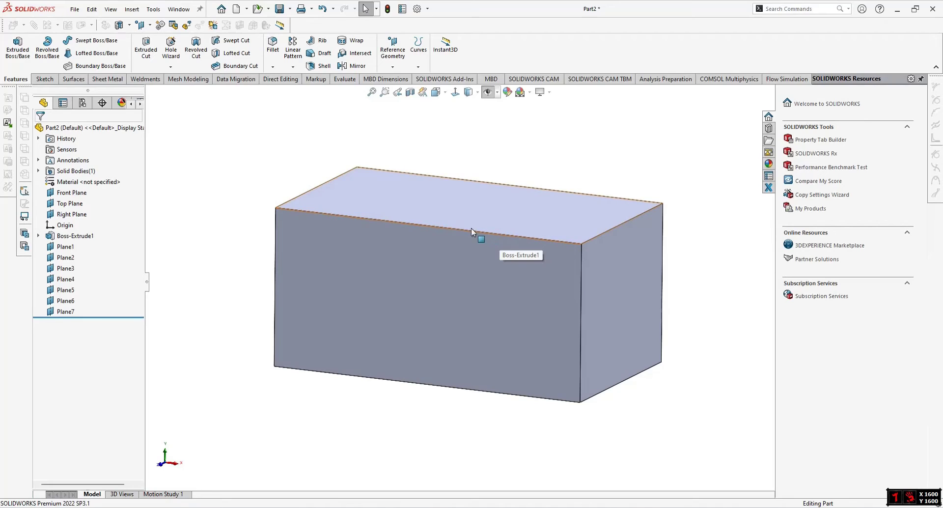
{"action": "left_click", "coordinate": [50, 81]}
{"action": "left_click", "coordinate": [13, 66]}
{"action": "left_click", "coordinate": [29, 90]}
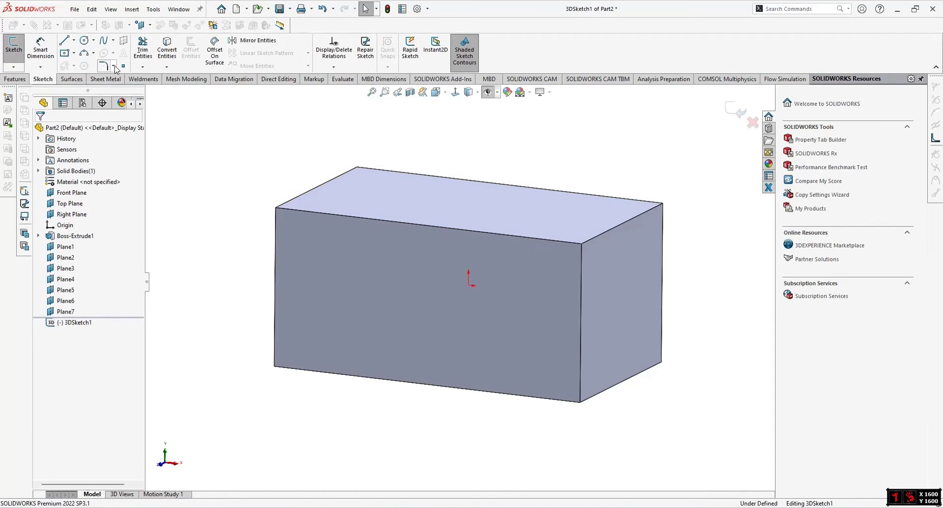
Step: Place four sketch points, one on each top and bottom edge of the block's front and right end faces
{"action": "left_click", "coordinate": [122, 67]}
{"action": "left_click", "coordinate": [461, 229]}
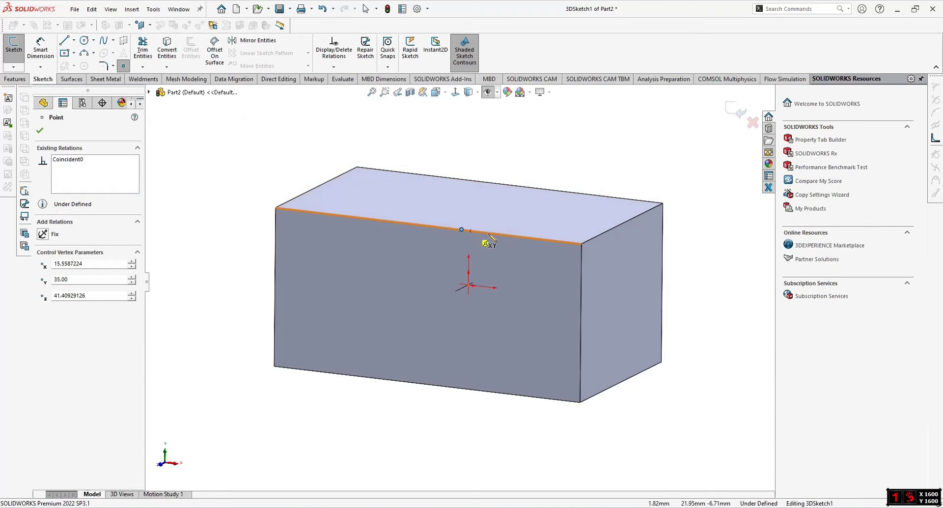
{"action": "left_click", "coordinate": [630, 219]}
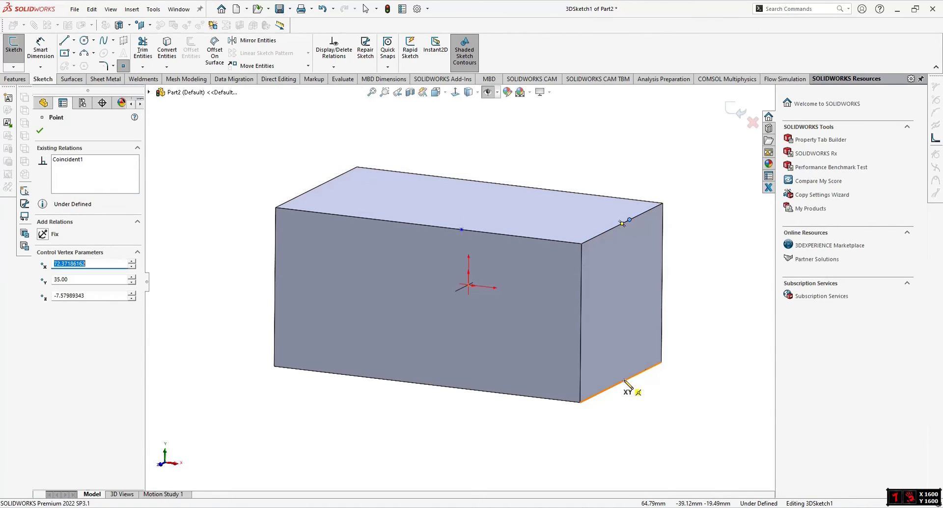
{"action": "left_click", "coordinate": [623, 380]}
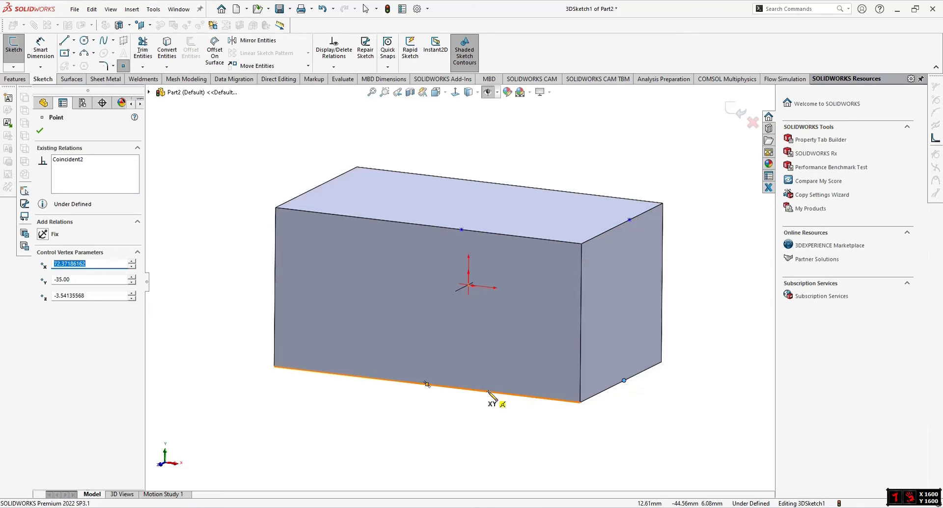
{"action": "right_click", "coordinate": [356, 364]}
{"action": "left_click", "coordinate": [386, 409]}
{"action": "middle_click_drag", "start_coordinate": [563, 323], "coordinate": [545, 302]}
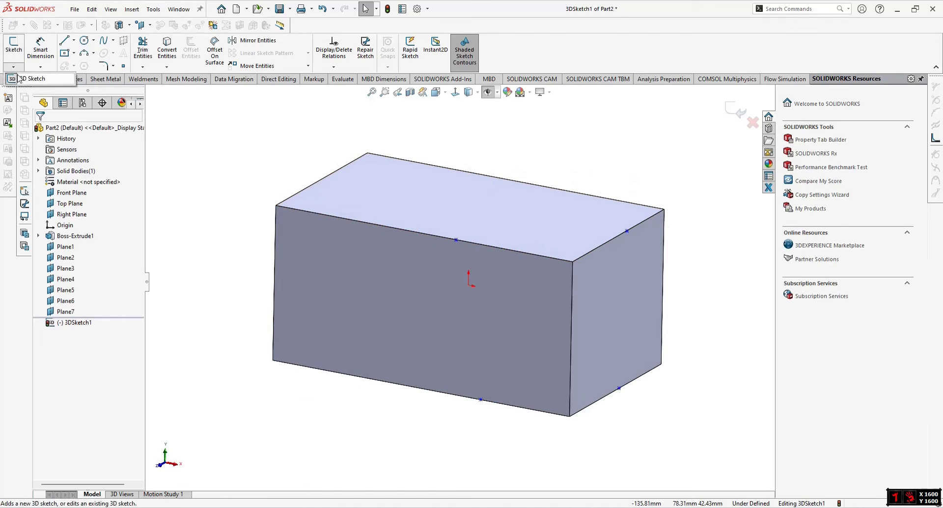
Step: Finish the 3D sketch and start a reference plane with the hidden reference geometry types shown again
{"action": "left_click", "coordinate": [14, 46]}
{"action": "left_click", "coordinate": [399, 55]}
{"action": "left_click", "coordinate": [401, 79]}
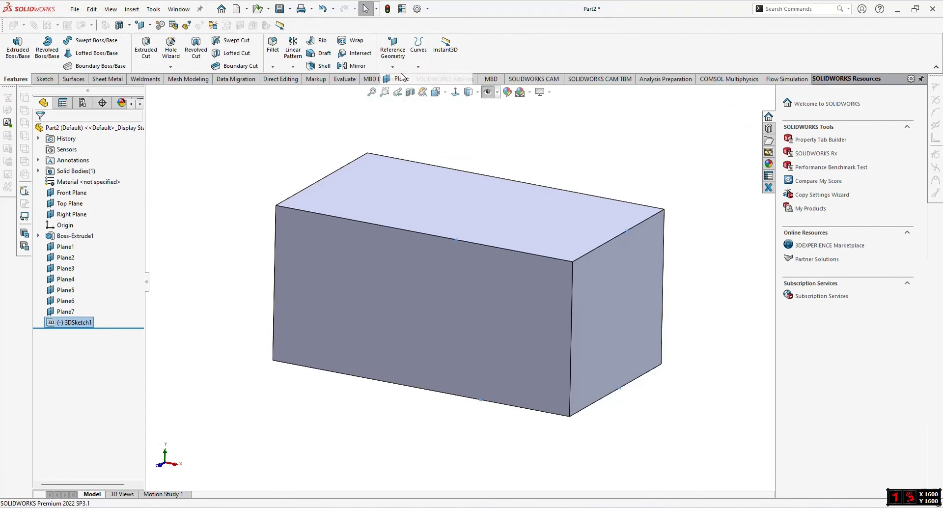
{"action": "left_click", "coordinate": [488, 93]}
{"action": "middle_click_drag", "start_coordinate": [570, 180], "coordinate": [511, 270]}
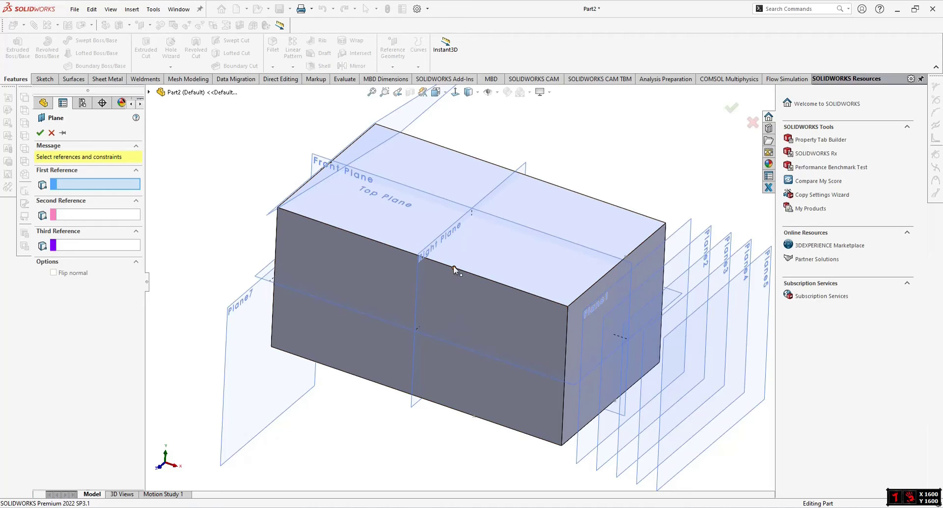
Step: Create the plane through three sketch points: the front top edge's, the right end top edge's and the right end bottom edge's
{"action": "left_click", "coordinate": [452, 268]}
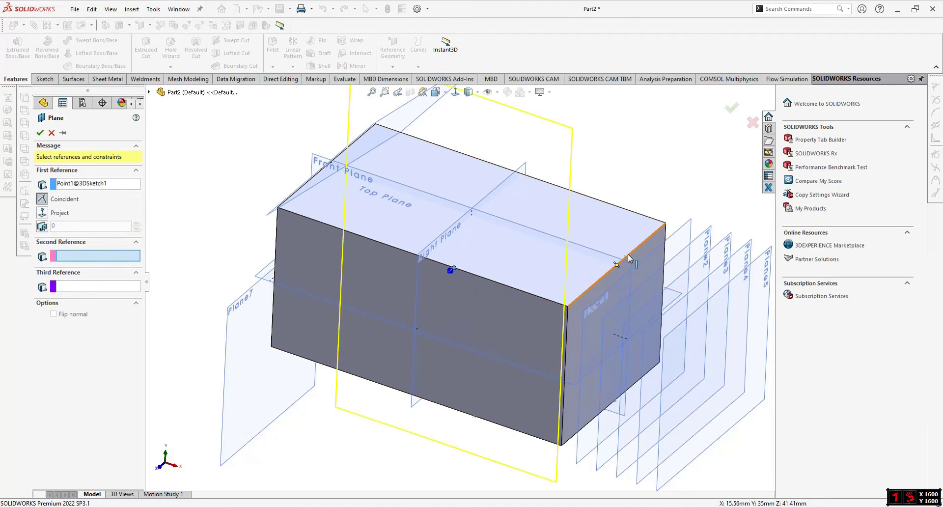
{"action": "left_click", "coordinate": [627, 257]}
{"action": "mouse_move", "coordinate": [627, 257]}
{"action": "middle_mouse_down"}
{"action": "mouse_move", "coordinate": [539, 341]}
{"action": "mouse_move", "coordinate": [580, 372]}
{"action": "mouse_move", "coordinate": [514, 314]}
{"action": "mouse_move", "coordinate": [485, 427]}
{"action": "middle_mouse_up"}
{"action": "left_click", "coordinate": [471, 388]}
{"action": "left_click", "coordinate": [589, 392]}
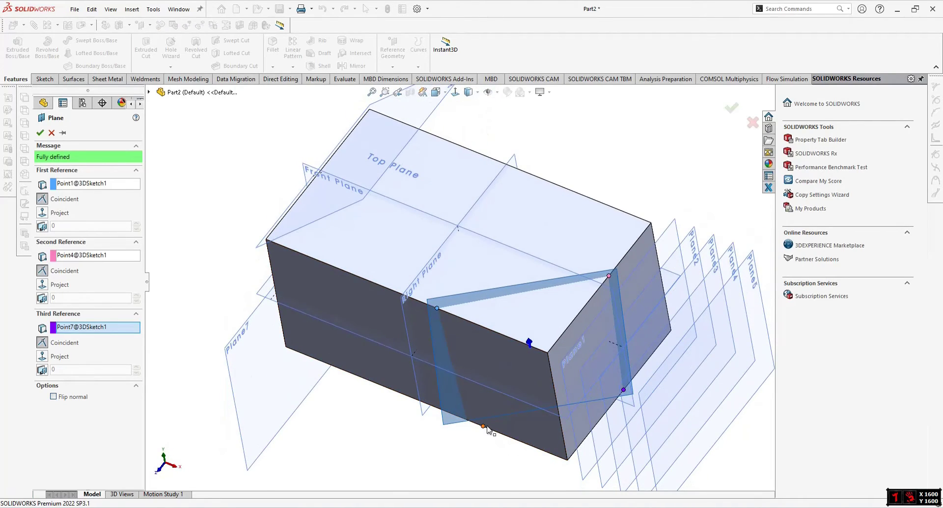
{"action": "middle_click_drag", "start_coordinate": [508, 380], "coordinate": [368, 267]}
{"action": "left_click", "coordinate": [41, 133]}
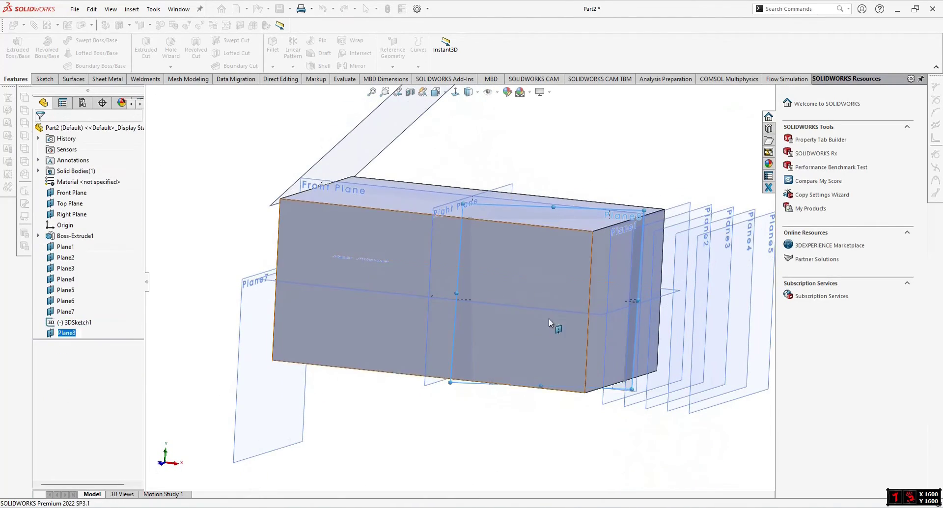
Step: Enlarge the new three-point plane downward by its lower corner so it extends below the block
{"action": "left_click_drag", "start_coordinate": [452, 381], "coordinate": [443, 459]}
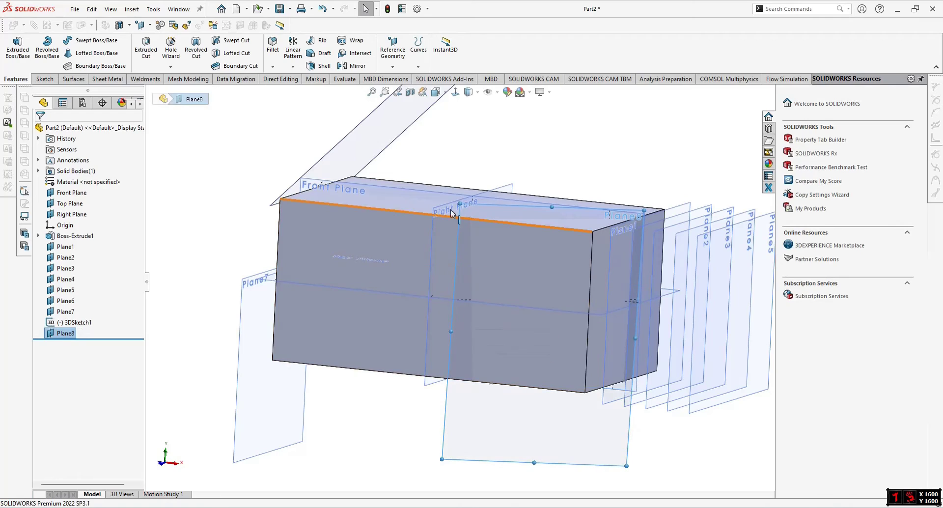
{"action": "middle_click_drag", "start_coordinate": [457, 163], "coordinate": [497, 240]}
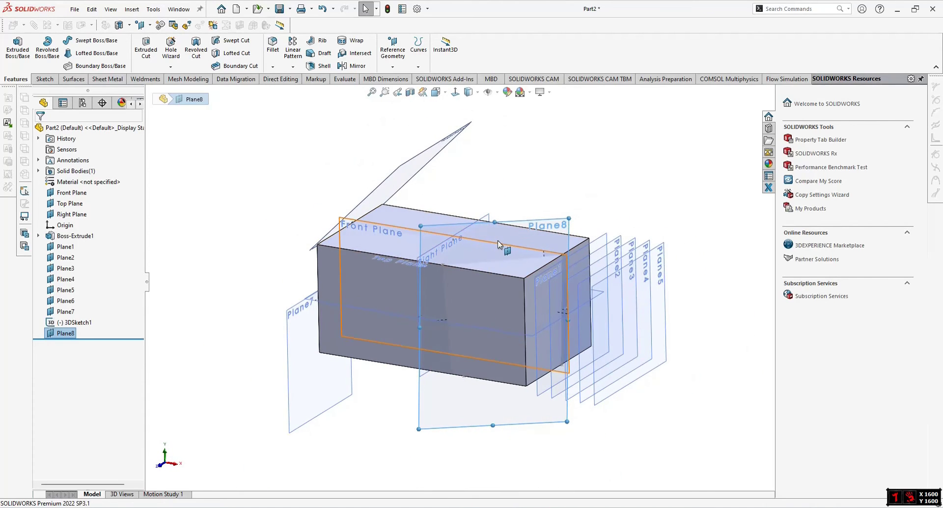
{"action": "scroll", "coordinate": [461, 237], "scroll_direction": "up", "scroll_amount": 2}
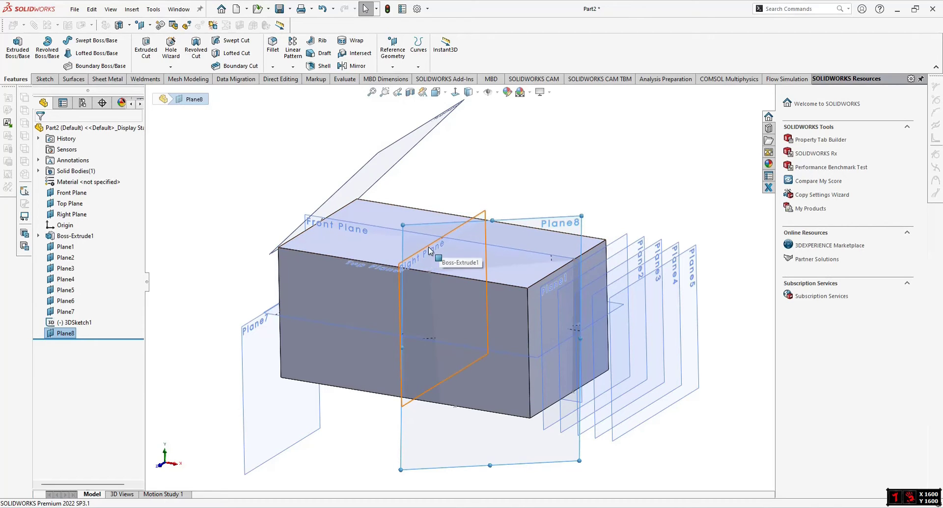
{"action": "mouse_move", "coordinate": [512, 258]}
{"action": "middle_mouse_down"}
{"action": "mouse_move", "coordinate": [521, 268]}
{"action": "mouse_move", "coordinate": [495, 271]}
{"action": "mouse_move", "coordinate": [520, 268]}
{"action": "middle_mouse_up"}
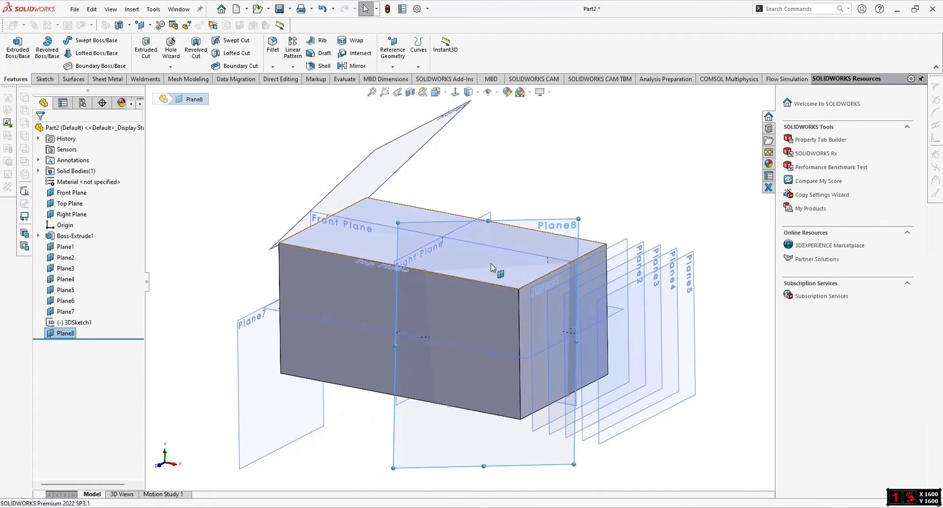
Step: Hide all reference geometry types and select the block's two opposite end faces
{"action": "left_click", "coordinate": [488, 92]}
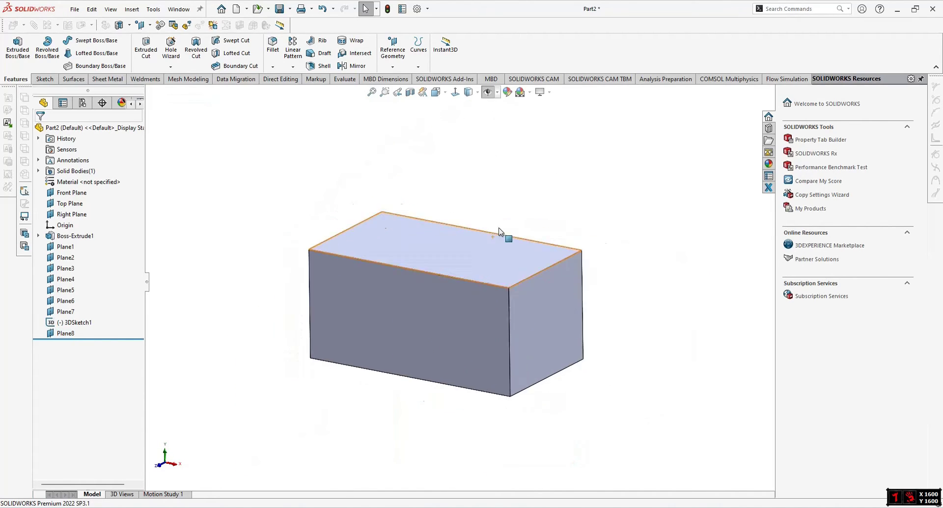
{"action": "scroll", "coordinate": [452, 328], "scroll_direction": "down", "scroll_amount": 3}
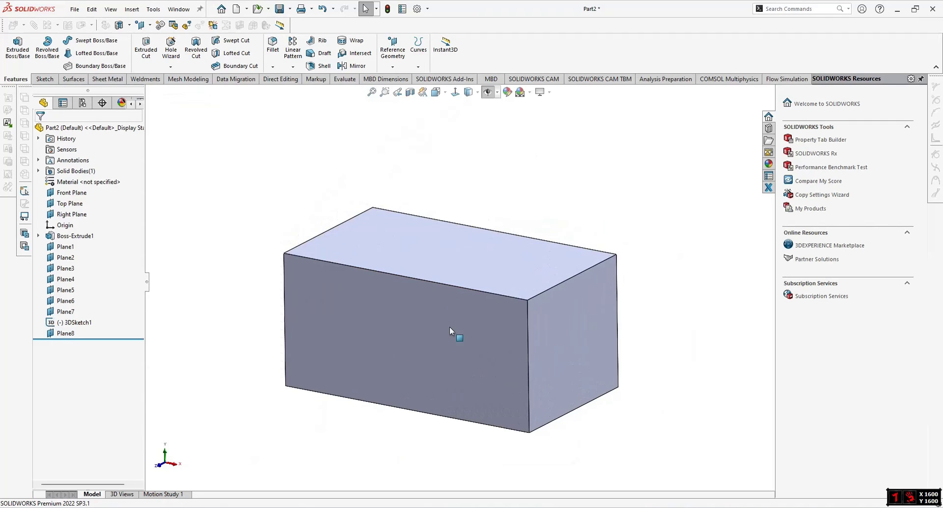
{"action": "left_click", "coordinate": [614, 302]}
{"action": "middle_click_drag", "start_coordinate": [368, 309], "coordinate": [397, 272]}
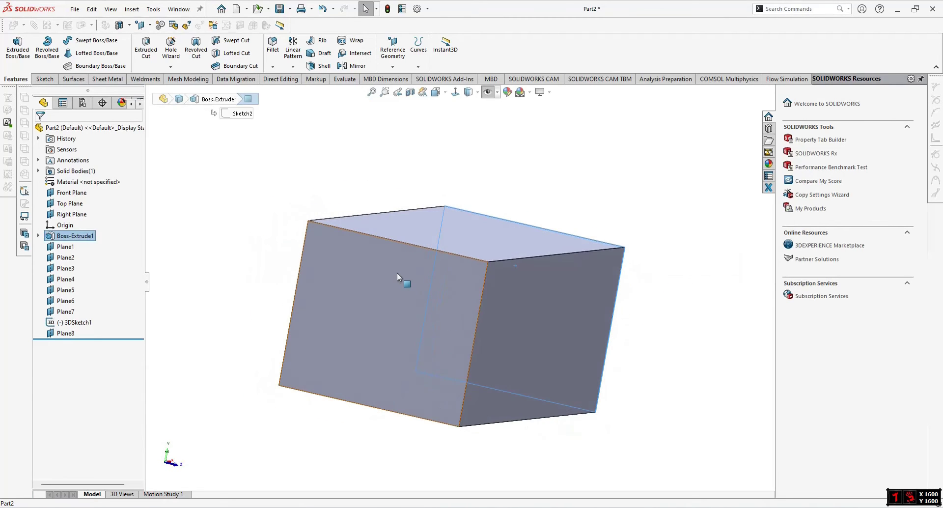
{"action": "left_click", "coordinate": [395, 273]}
{"action": "middle_click_drag", "start_coordinate": [514, 311], "coordinate": [482, 306]}
Step: Create a reference plane midway between the two selected end faces using the Mid Plane condition
{"action": "left_click", "coordinate": [393, 65]}
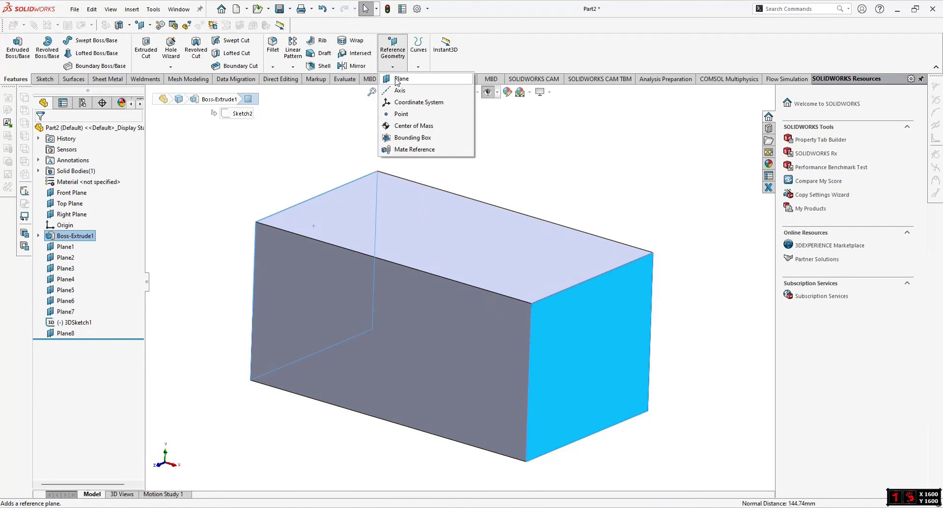
{"action": "left_click", "coordinate": [397, 79]}
{"action": "middle_click_drag", "start_coordinate": [560, 192], "coordinate": [579, 173]}
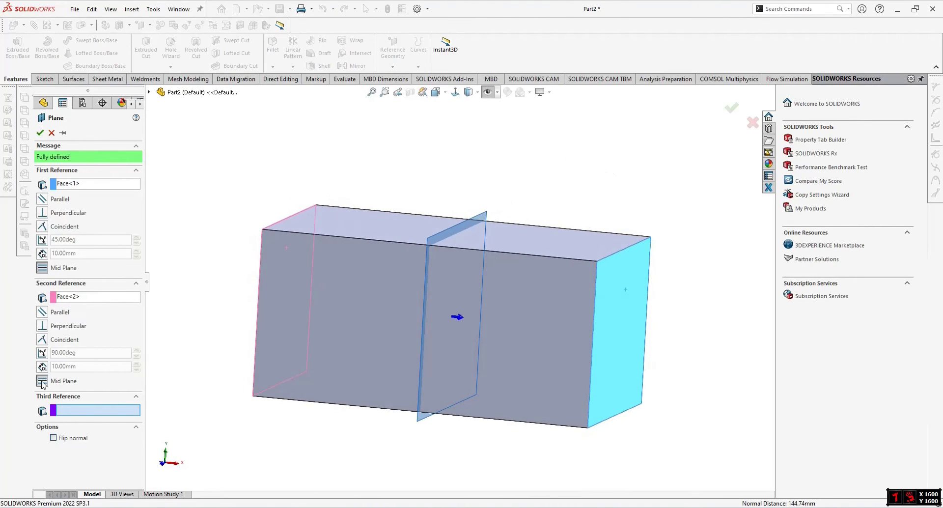
{"action": "middle_click_drag", "start_coordinate": [503, 297], "coordinate": [401, 73]}
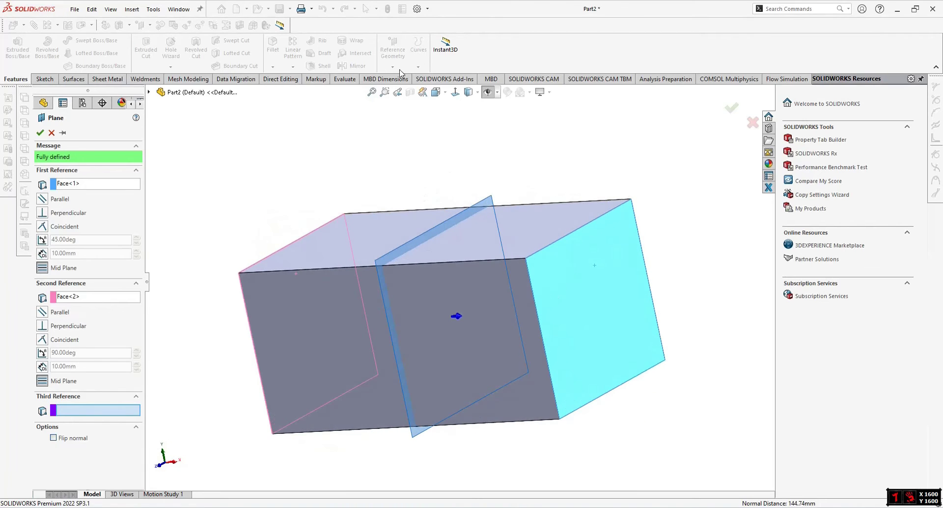
{"action": "middle_click_drag", "start_coordinate": [515, 177], "coordinate": [518, 196]}
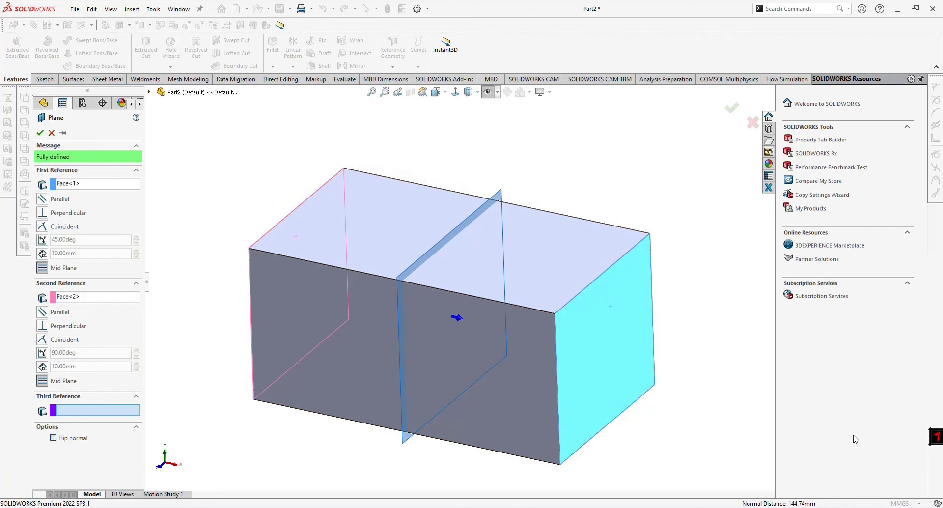
{"action": "middle_click_drag", "start_coordinate": [468, 293], "coordinate": [463, 261]}
{"action": "left_click", "coordinate": [40, 132]}
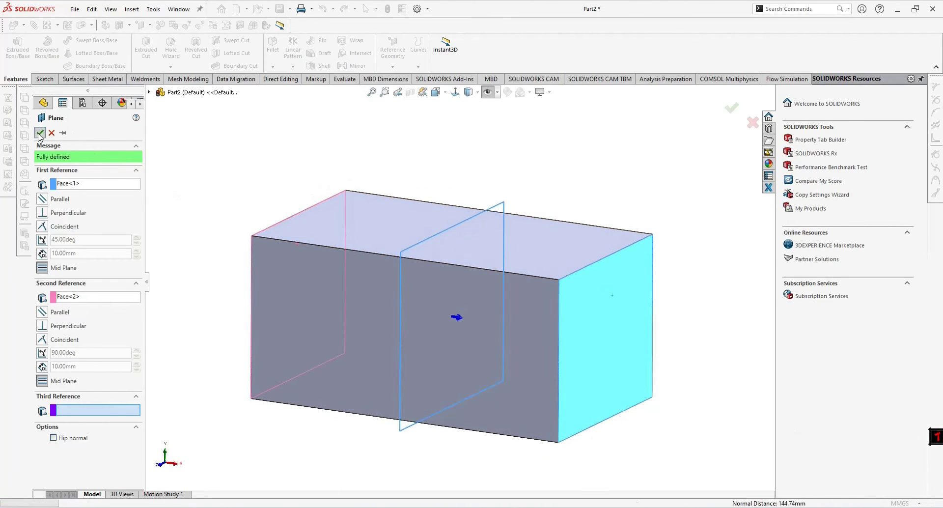
Step: Orient the block to the isometric view and show the reference geometry types again
{"action": "middle_click_drag", "start_coordinate": [490, 265], "coordinate": [555, 256]}
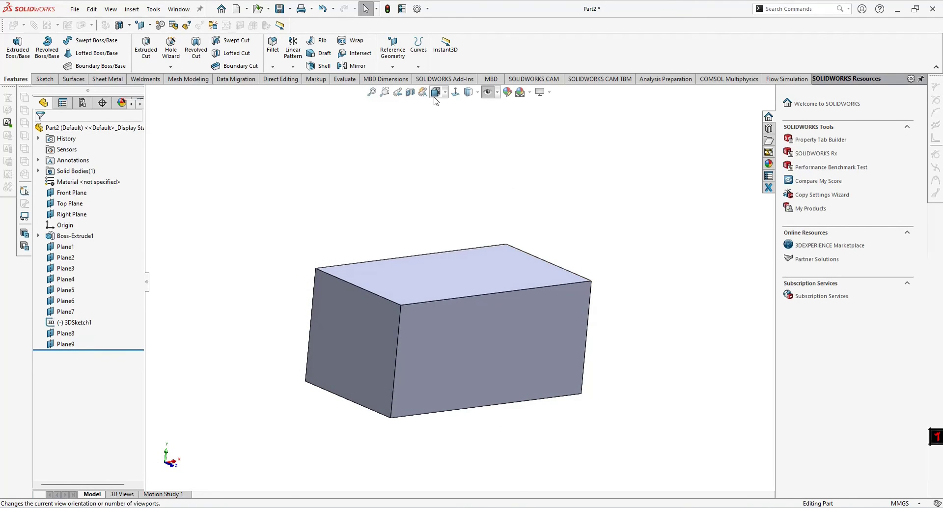
{"action": "left_click", "coordinate": [436, 92]}
{"action": "left_click", "coordinate": [359, 278]}
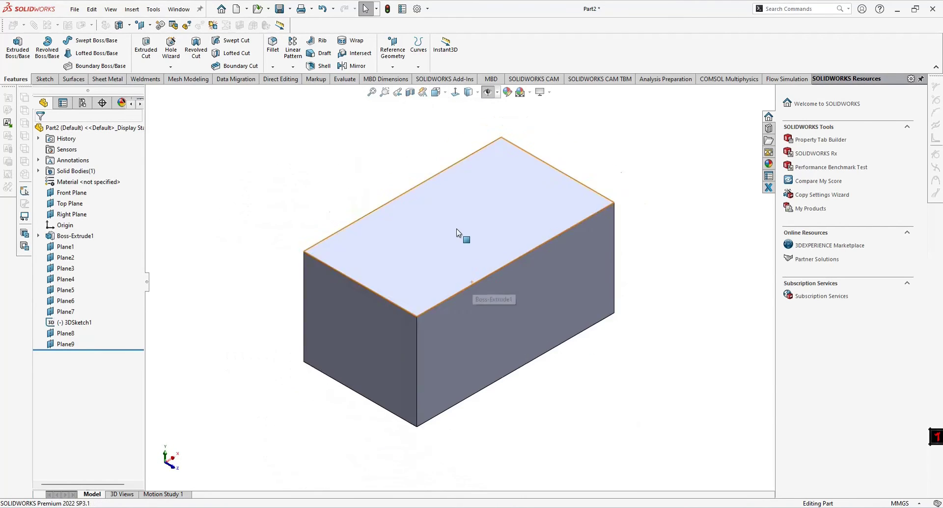
{"action": "scroll", "coordinate": [427, 251], "scroll_direction": "up", "scroll_amount": 1}
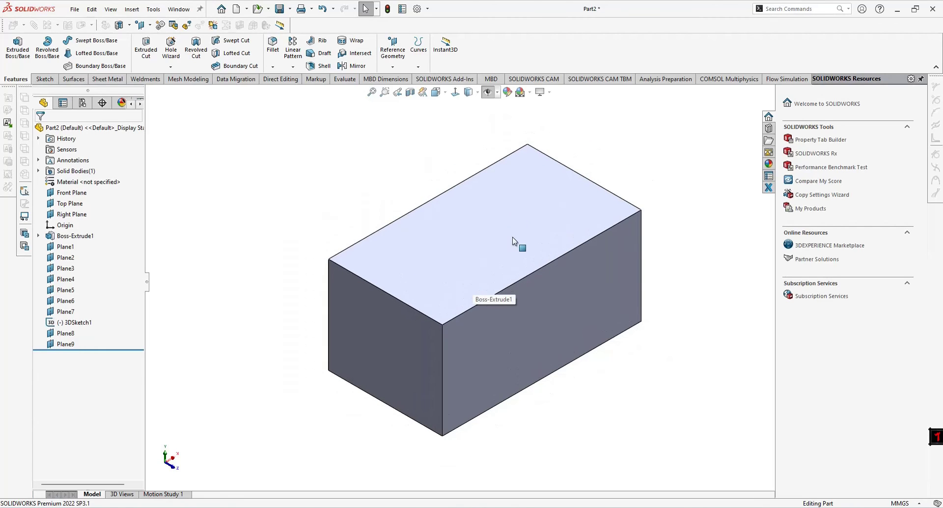
{"action": "left_click", "coordinate": [493, 94]}
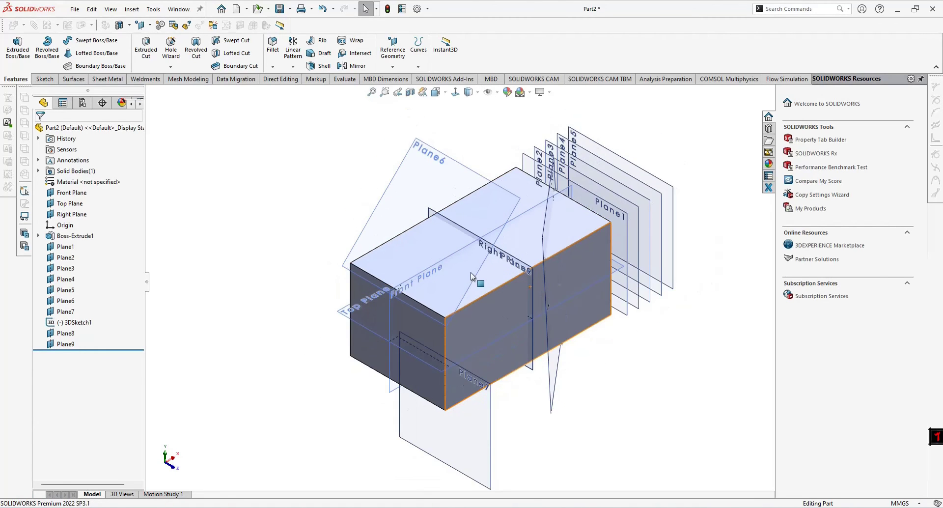
{"action": "scroll", "coordinate": [389, 290], "scroll_direction": "down", "scroll_amount": 1}
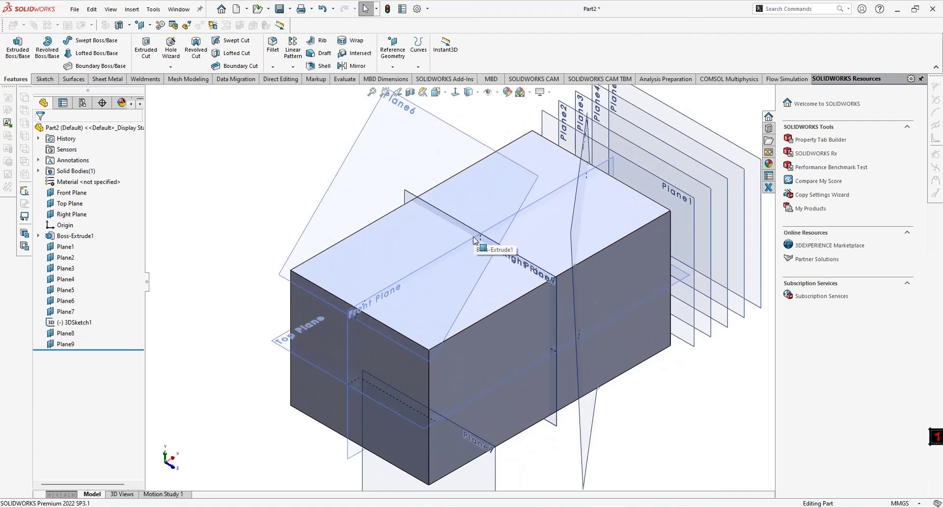
{"action": "scroll", "coordinate": [458, 285], "scroll_direction": "up", "scroll_amount": 1}
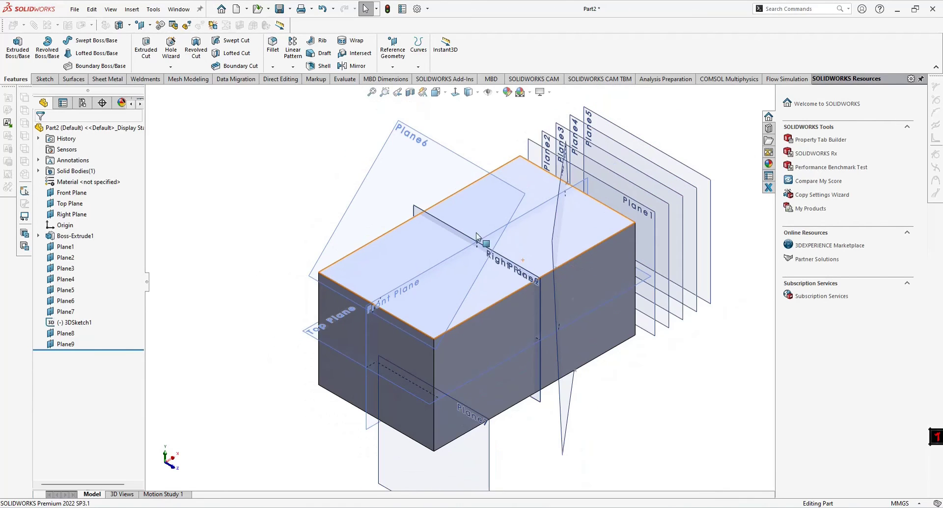
Step: Create a plane parallel to the screen through the origin in the isometric view
{"action": "left_click", "coordinate": [60, 225]}
{"action": "right_click", "coordinate": [60, 225]}
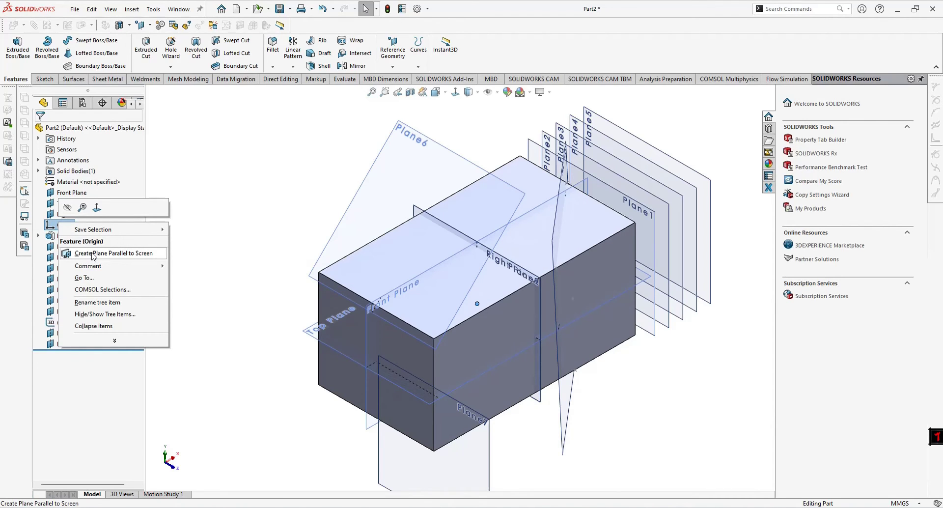
{"action": "left_click", "coordinate": [92, 253]}
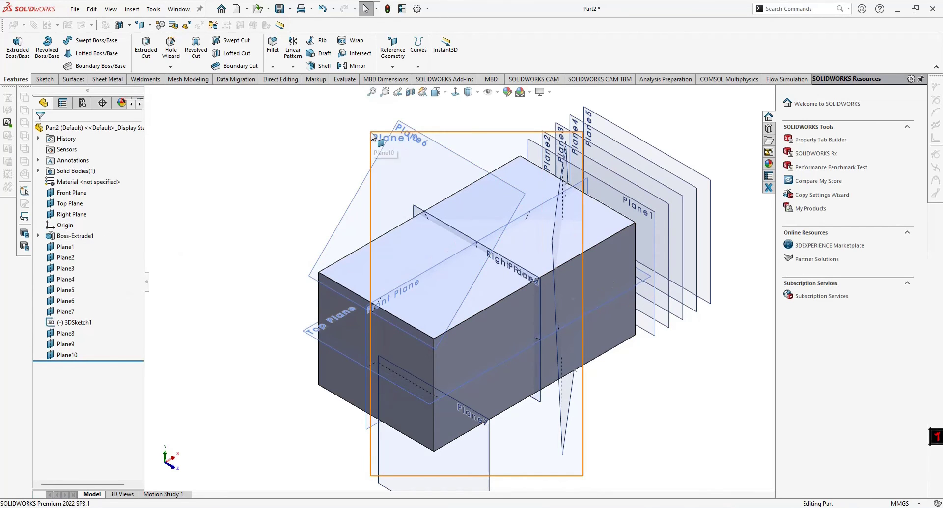
Step: Move the outline of the new screen-parallel plane and widen it from its upper right corner
{"action": "left_click", "coordinate": [372, 136]}
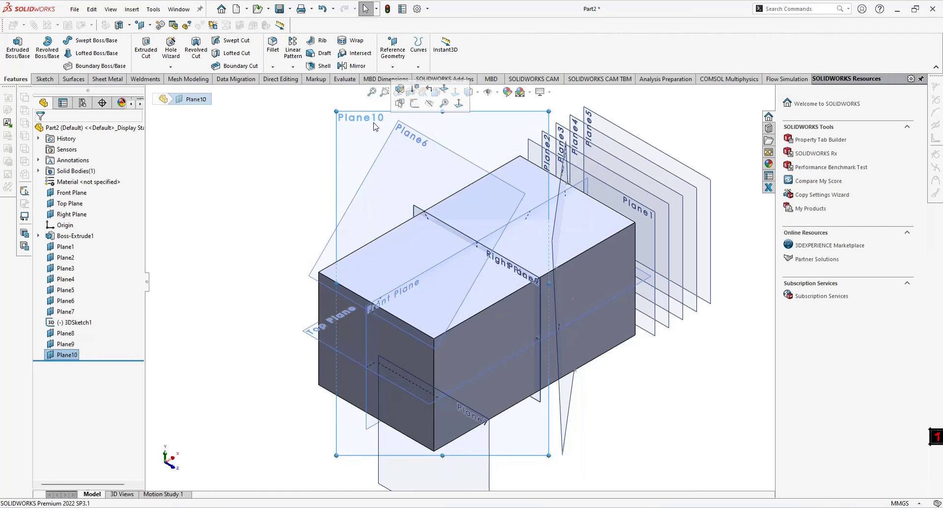
{"action": "left_click_drag", "start_coordinate": [549, 111], "coordinate": [634, 105]}
{"action": "middle_click_drag", "start_coordinate": [500, 205], "coordinate": [492, 222]}
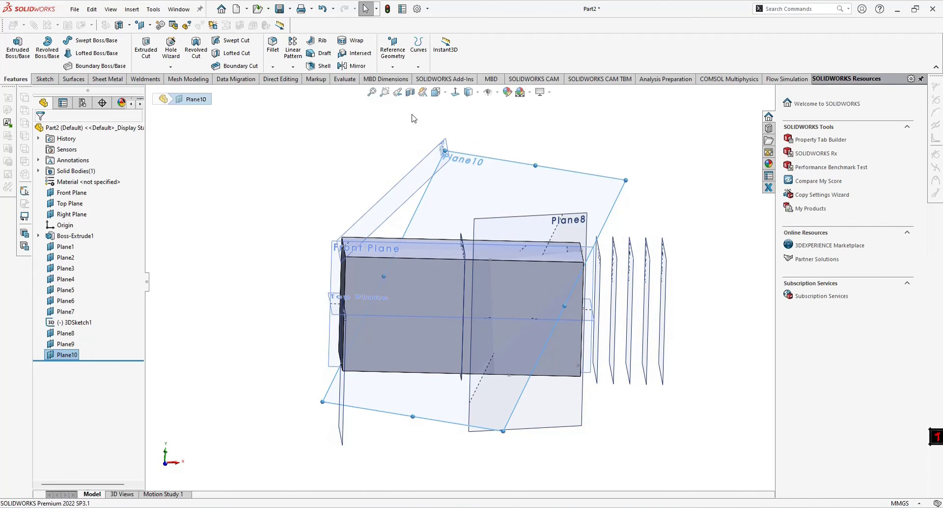
Step: Switch to the front view and create another plane parallel to the screen through the origin
{"action": "left_click", "coordinate": [434, 94]}
{"action": "left_click", "coordinate": [423, 308]}
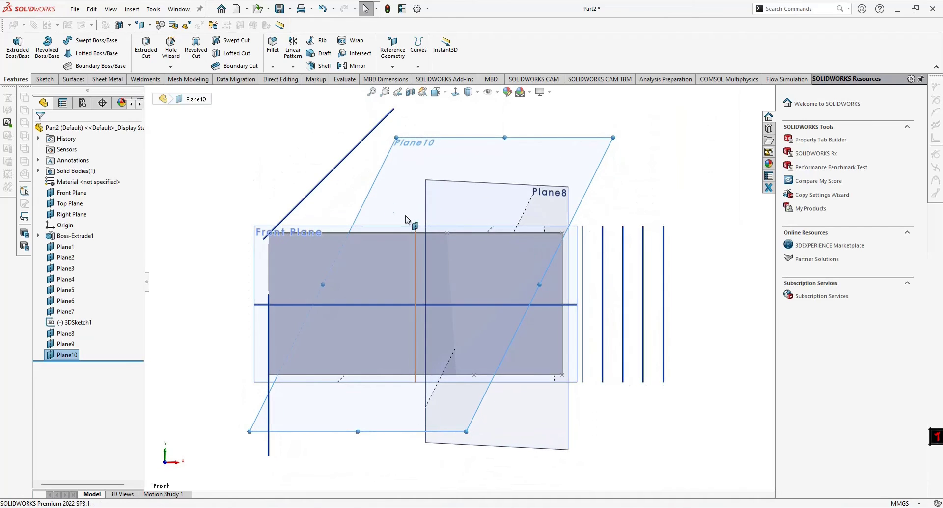
{"action": "left_click", "coordinate": [392, 49]}
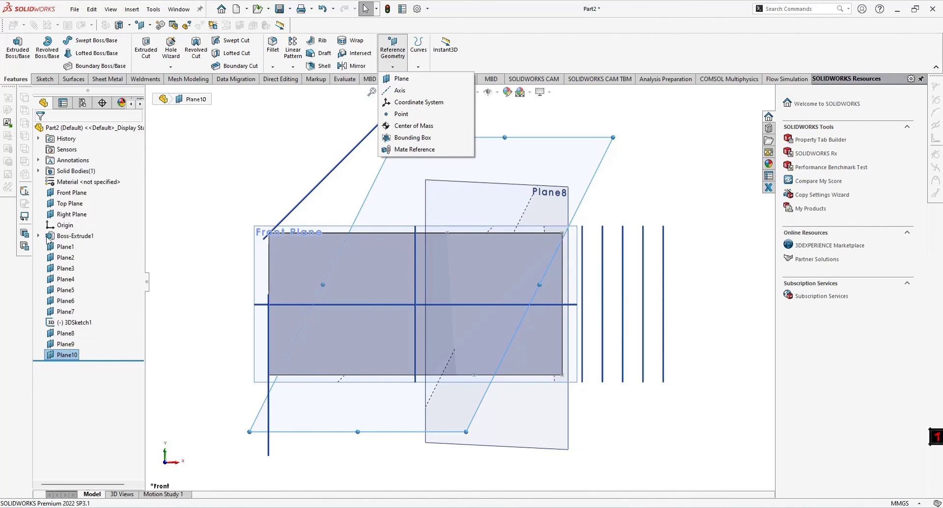
{"action": "right_click", "coordinate": [61, 229]}
{"action": "left_click", "coordinate": [103, 259]}
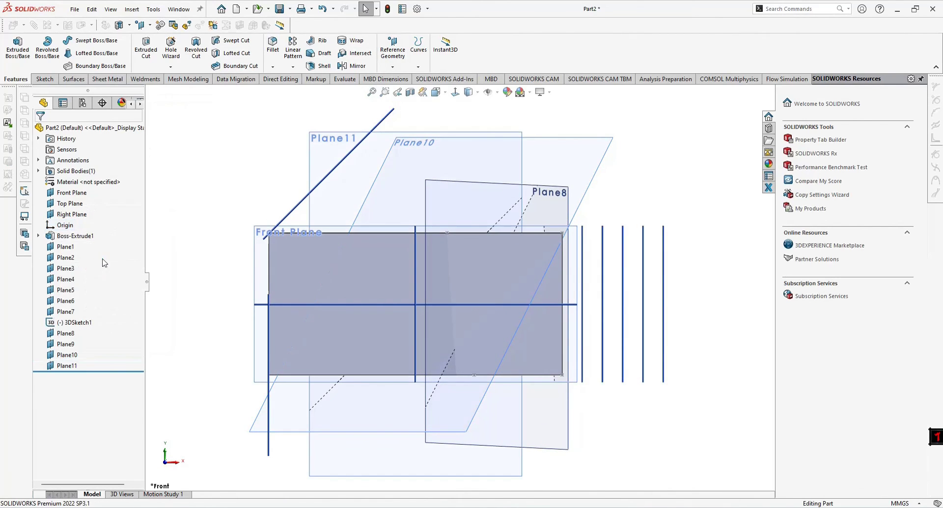
{"action": "middle_click_drag", "start_coordinate": [357, 245], "coordinate": [288, 264]}
{"action": "middle_click_drag", "start_coordinate": [372, 237], "coordinate": [430, 276]}
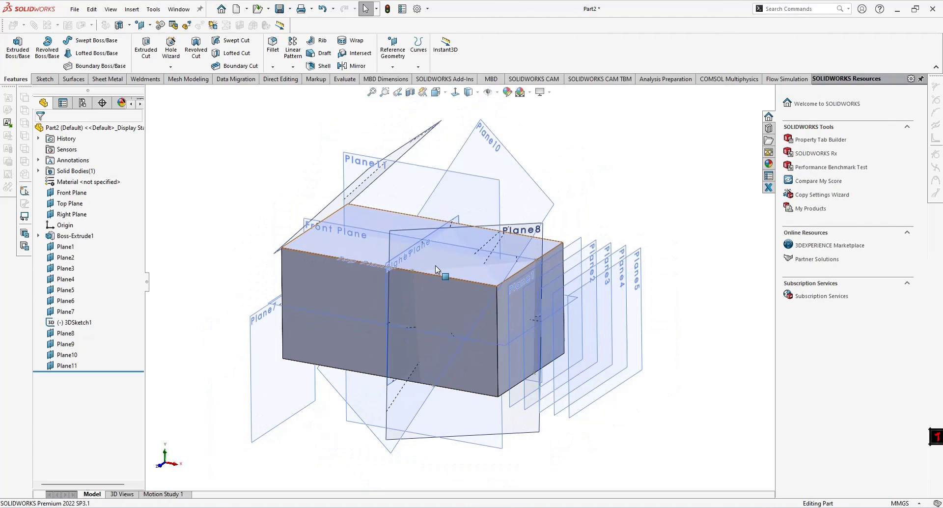